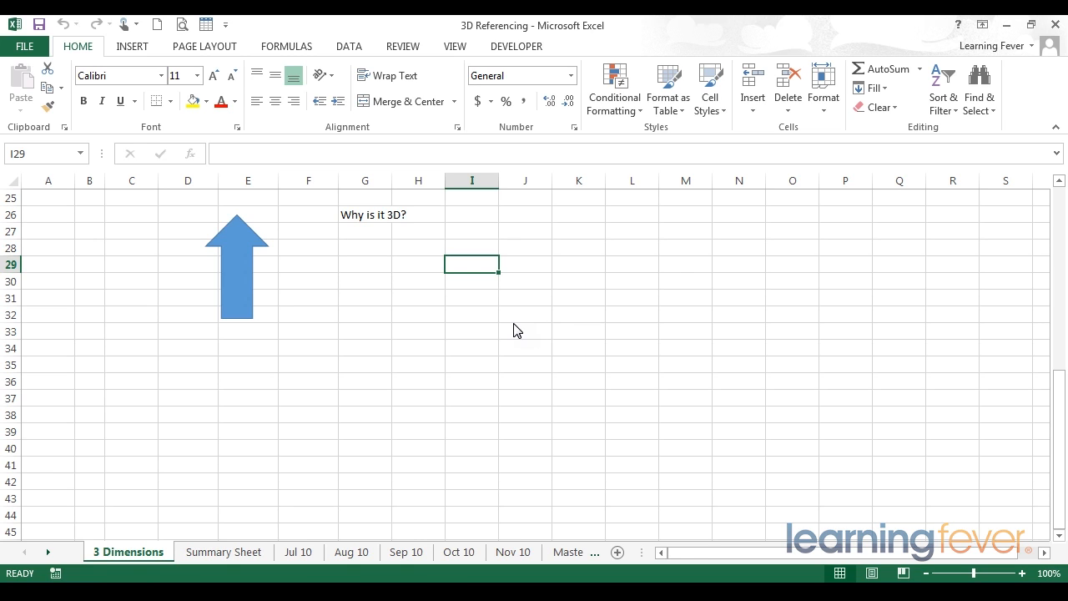
Step: On the 3 Dimensions sheet, select cells to show rows, columns and column A
click(375, 242)
drag(364, 316, 364, 215)
scroll(358, 267, up, 5)
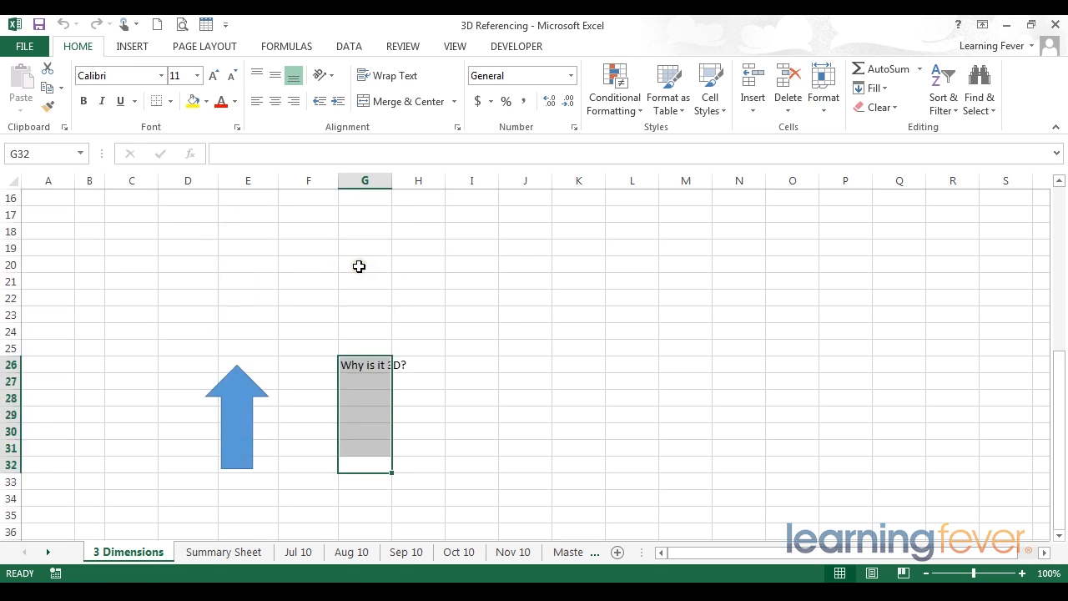
scroll(358, 266, up, 3)
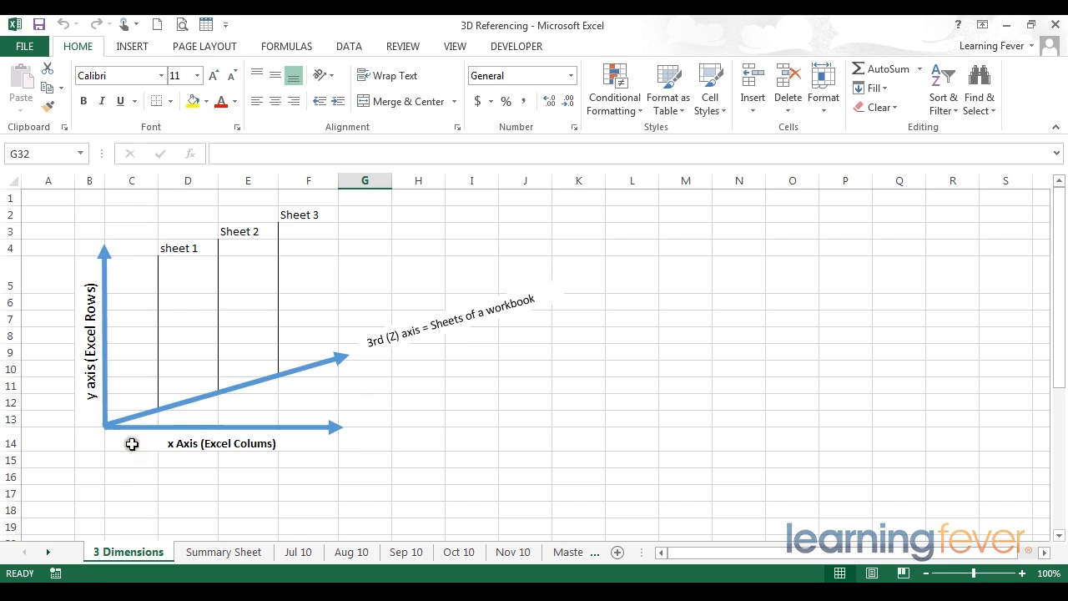
drag(190, 476, 136, 476)
drag(39, 437, 52, 223)
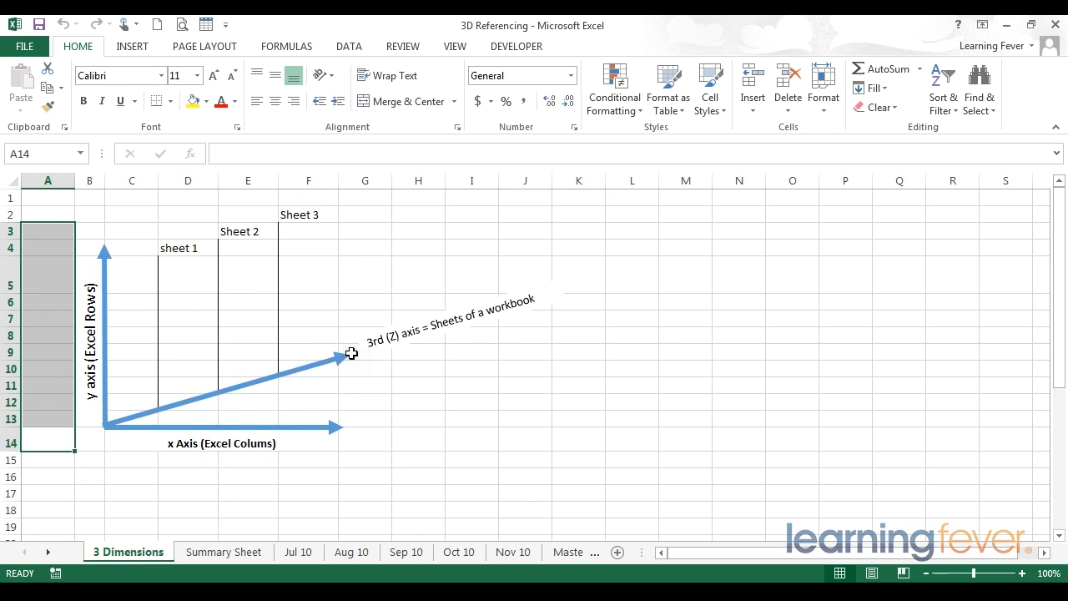
click(52, 197)
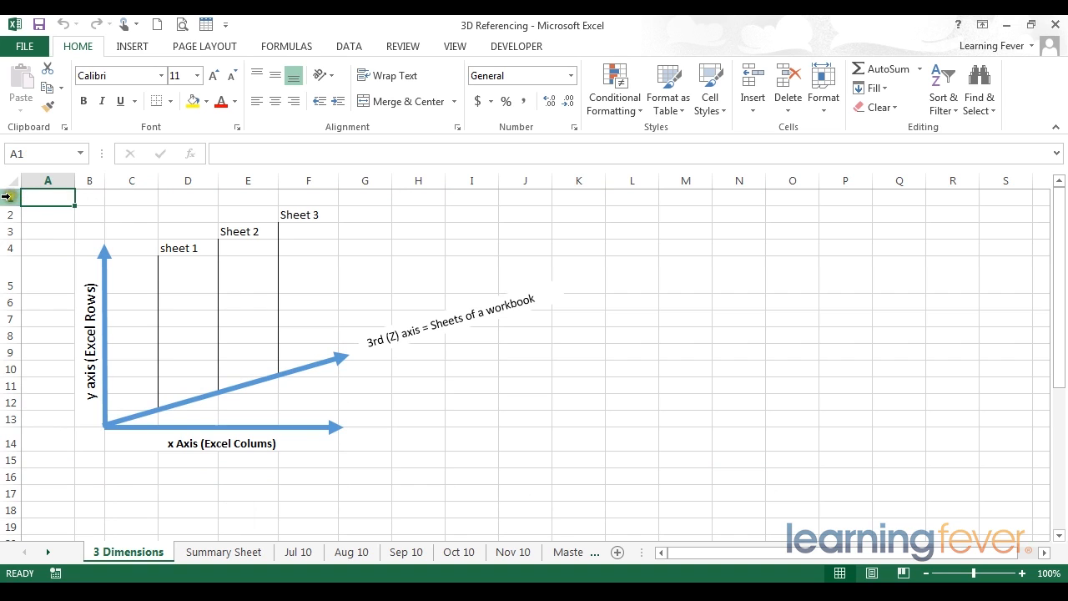
click(50, 177)
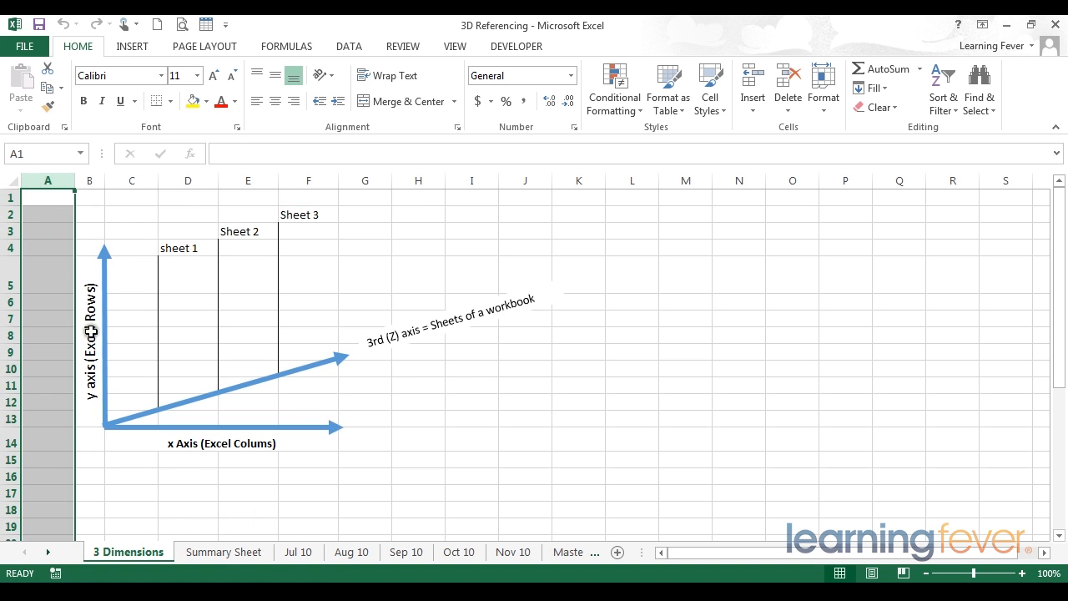
Step: Flip through sheets Jul 10 to Nov 10 and back, ending on 3 Dimensions
click(292, 552)
click(336, 552)
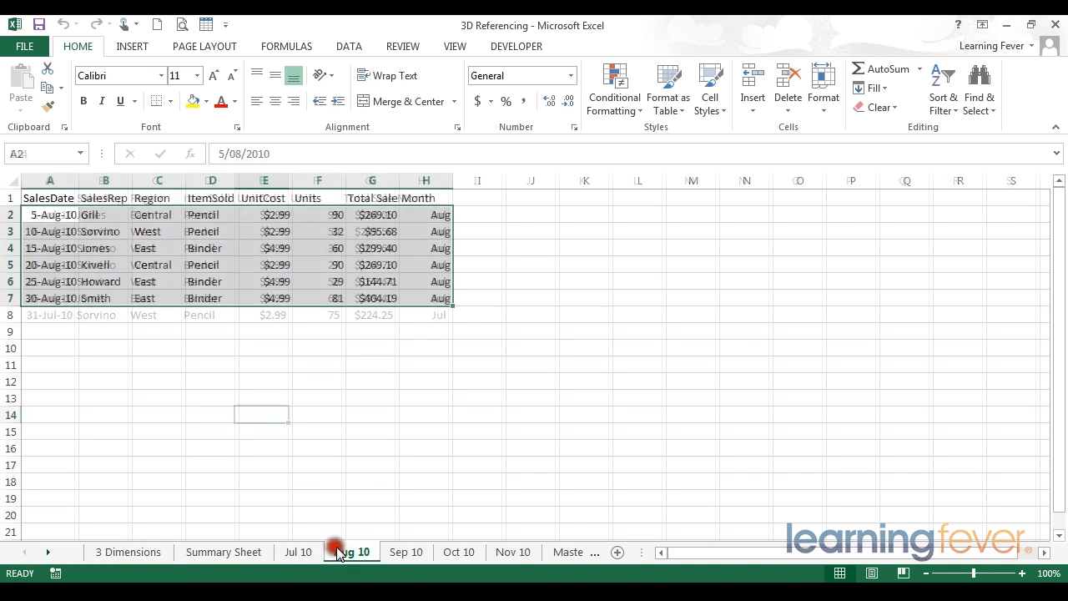
click(394, 552)
click(459, 551)
click(511, 551)
click(459, 552)
click(407, 551)
click(351, 552)
click(298, 552)
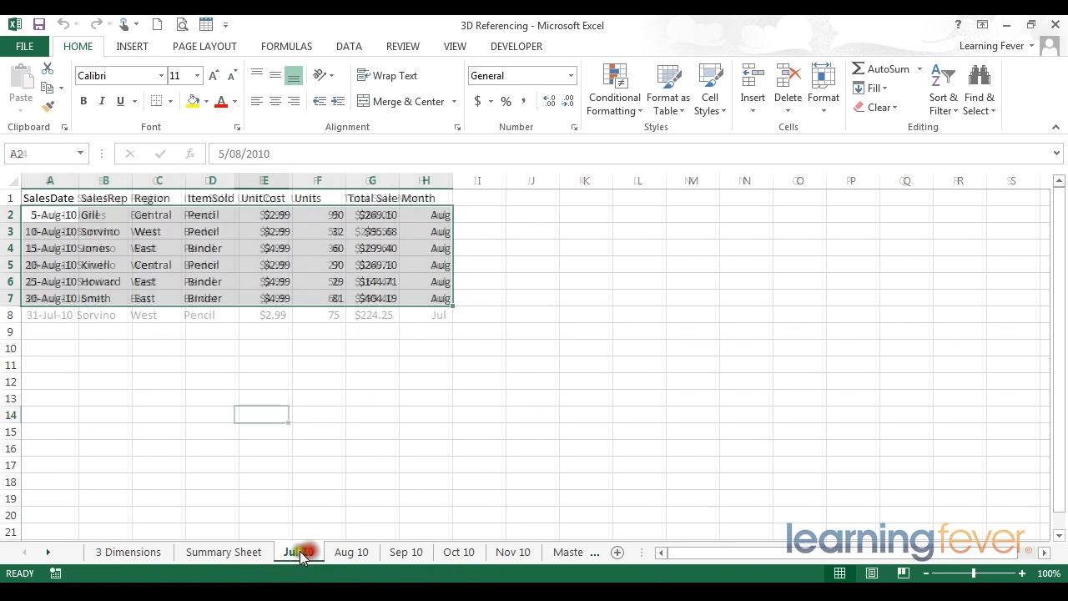
click(131, 552)
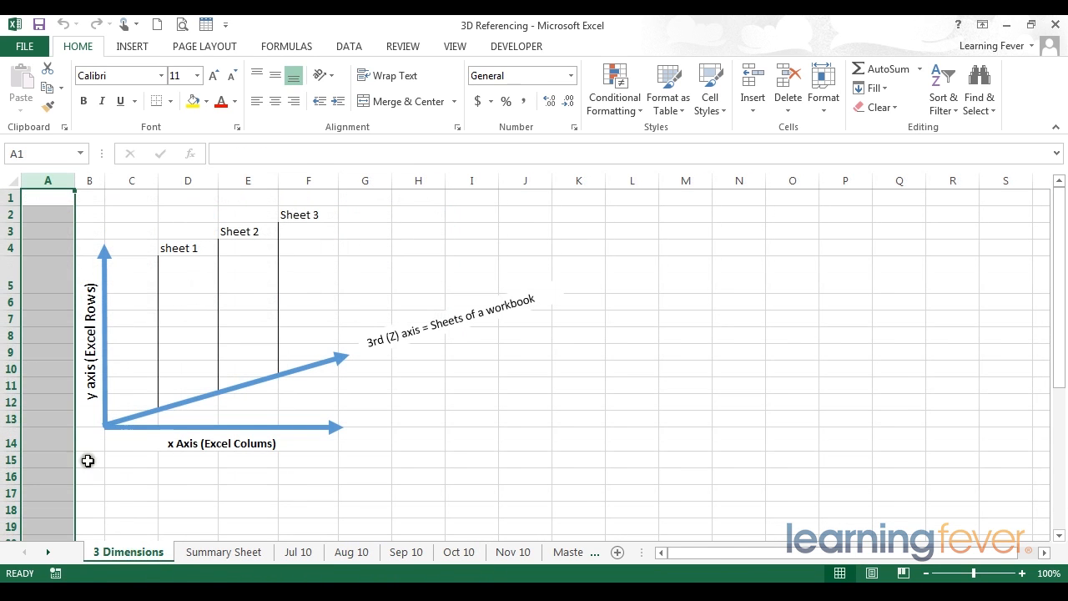
click(113, 489)
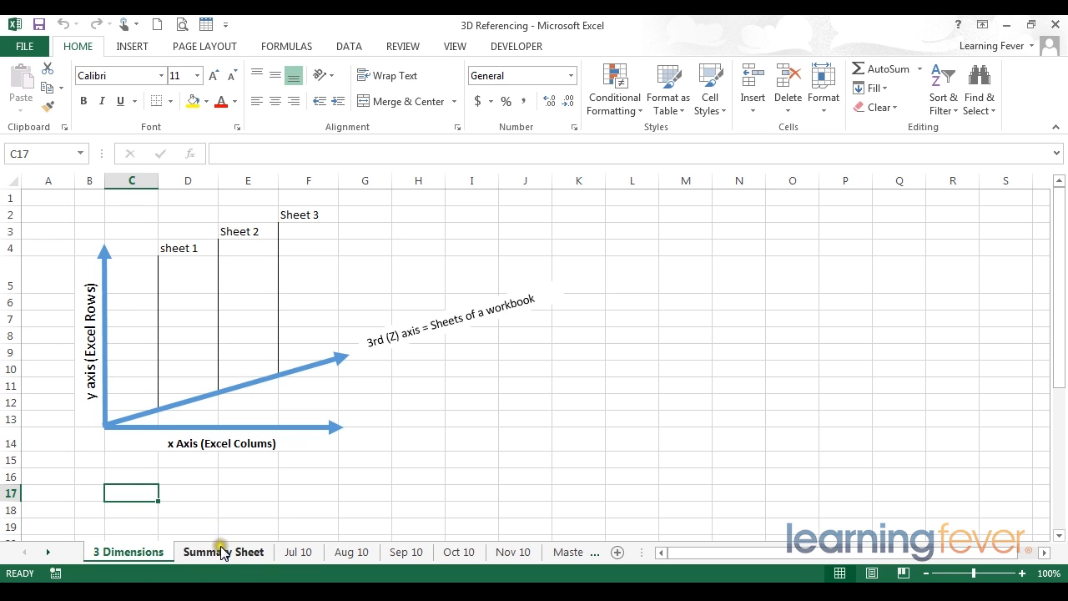
Step: Browse the Jul 10 through Nov 10 sales sheets and return to Jul 10
click(298, 552)
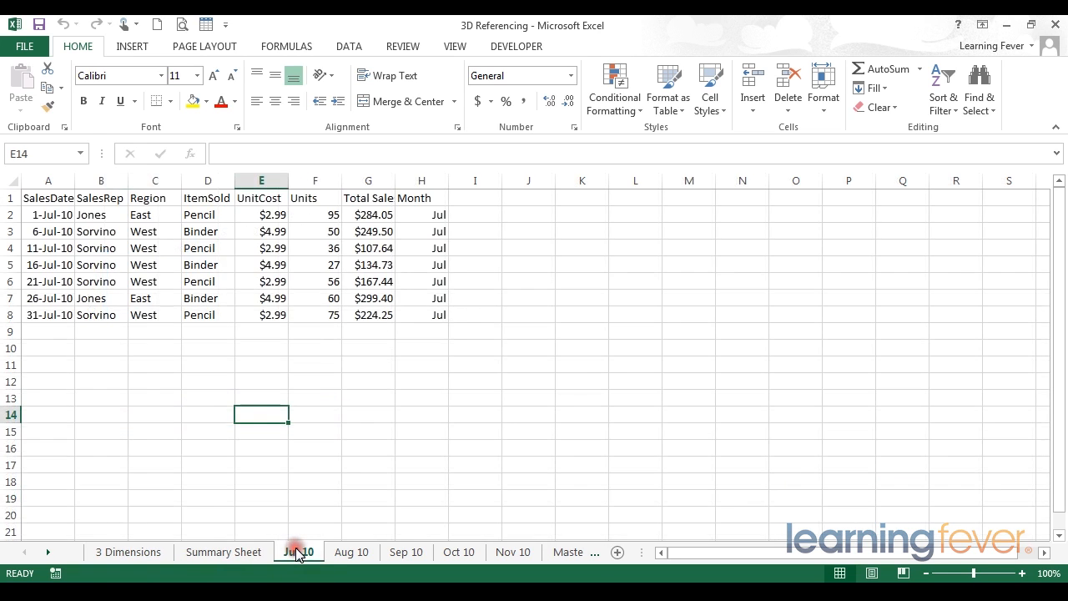
click(350, 554)
click(407, 554)
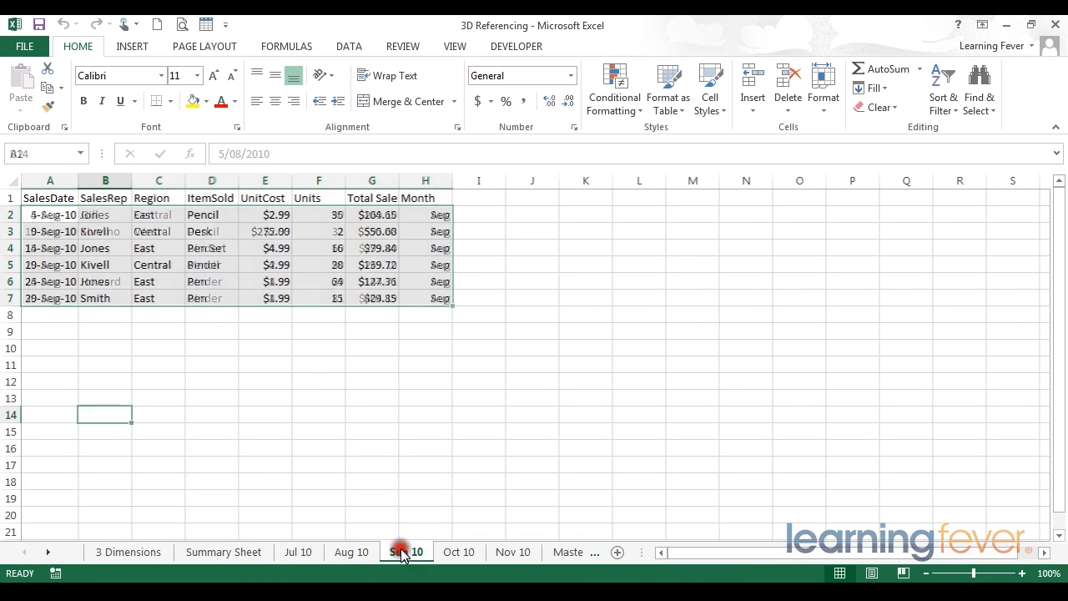
click(446, 554)
click(509, 554)
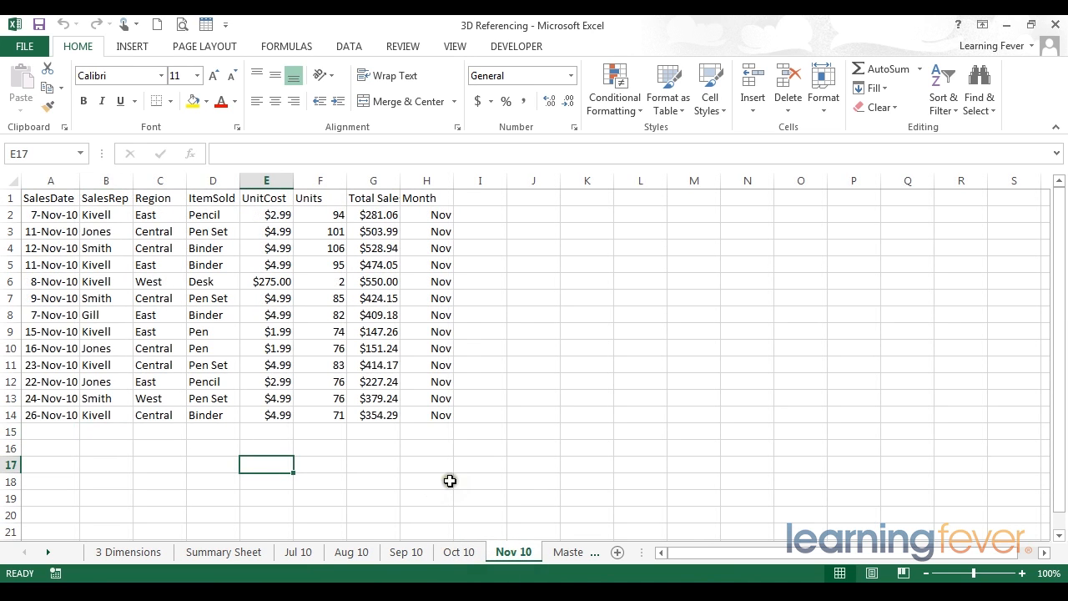
click(448, 551)
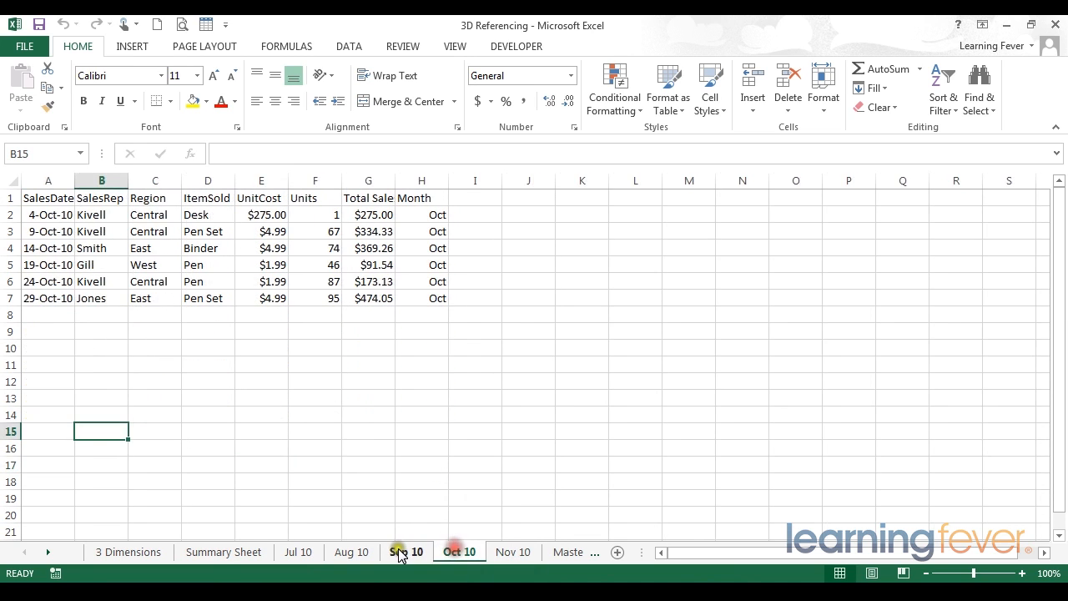
click(401, 551)
click(348, 554)
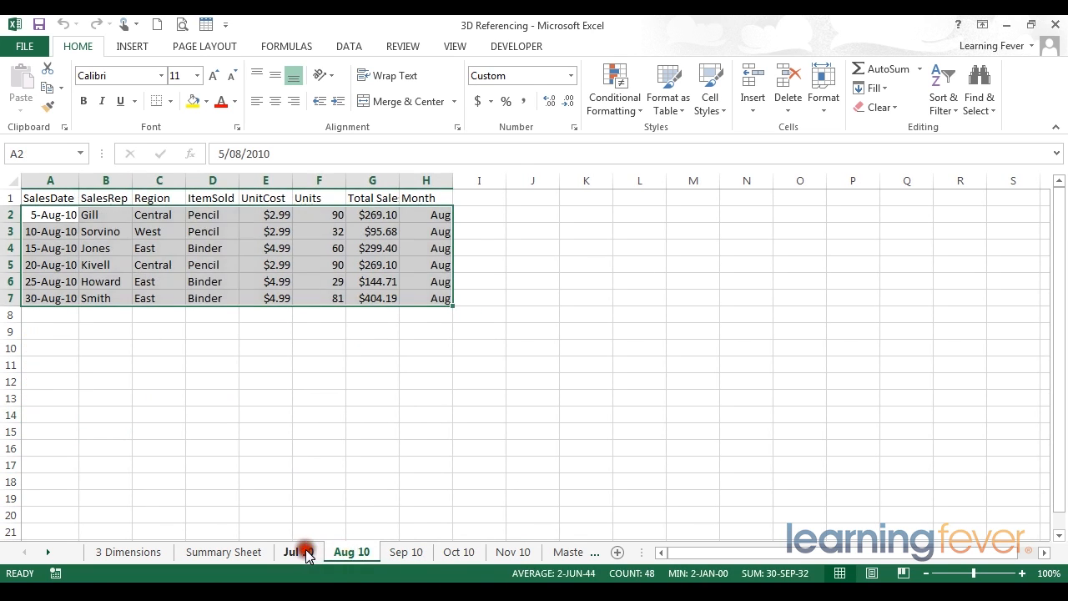
click(304, 554)
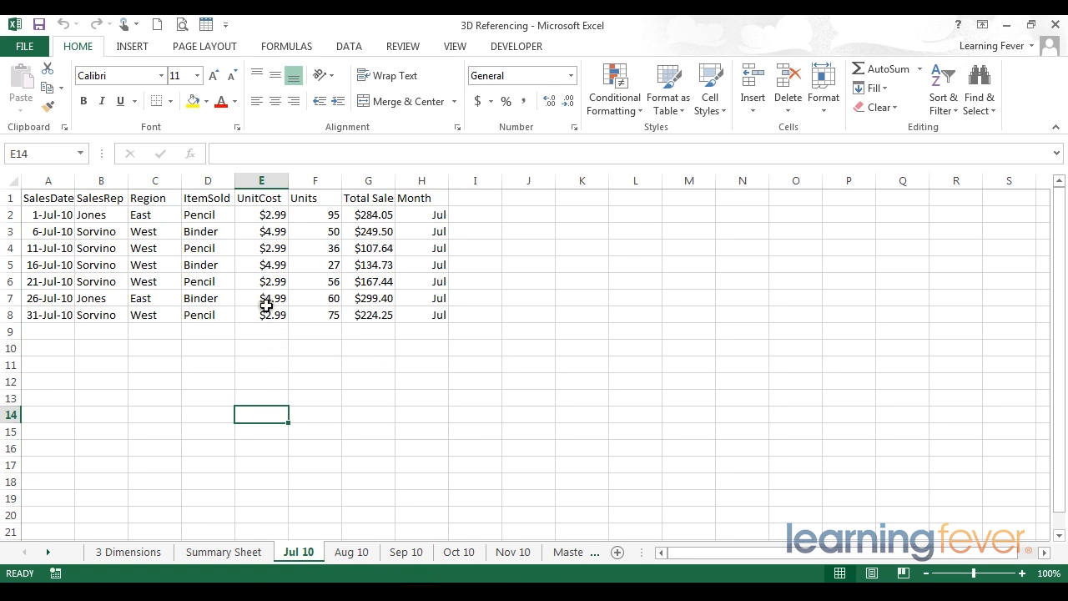
Step: Select the empty row below the data on Jul 10, Aug 10 and Sep 10
click(264, 331)
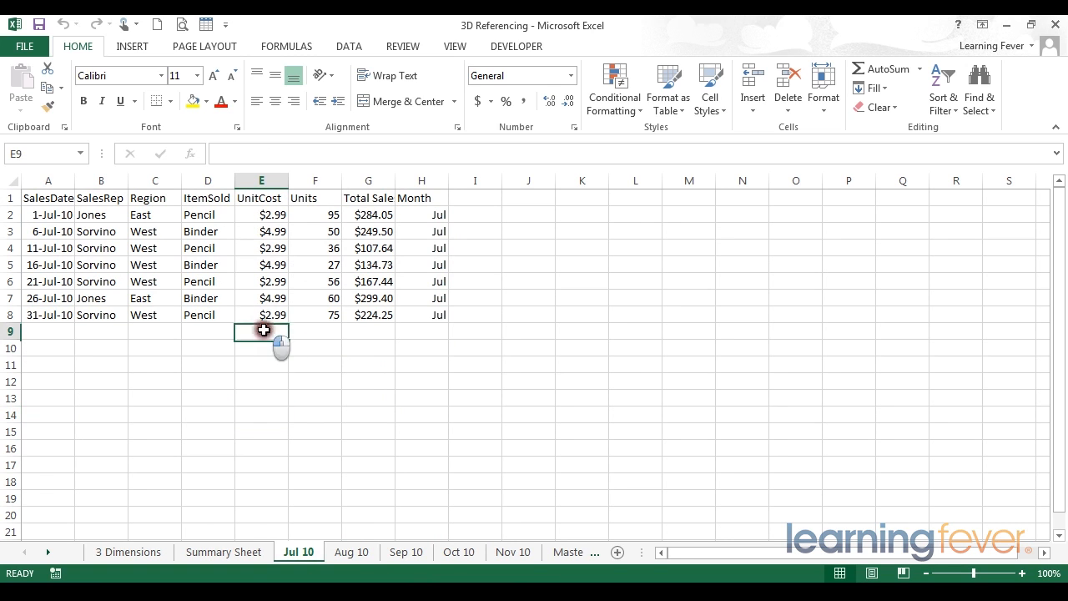
drag(263, 330, 367, 332)
click(351, 497)
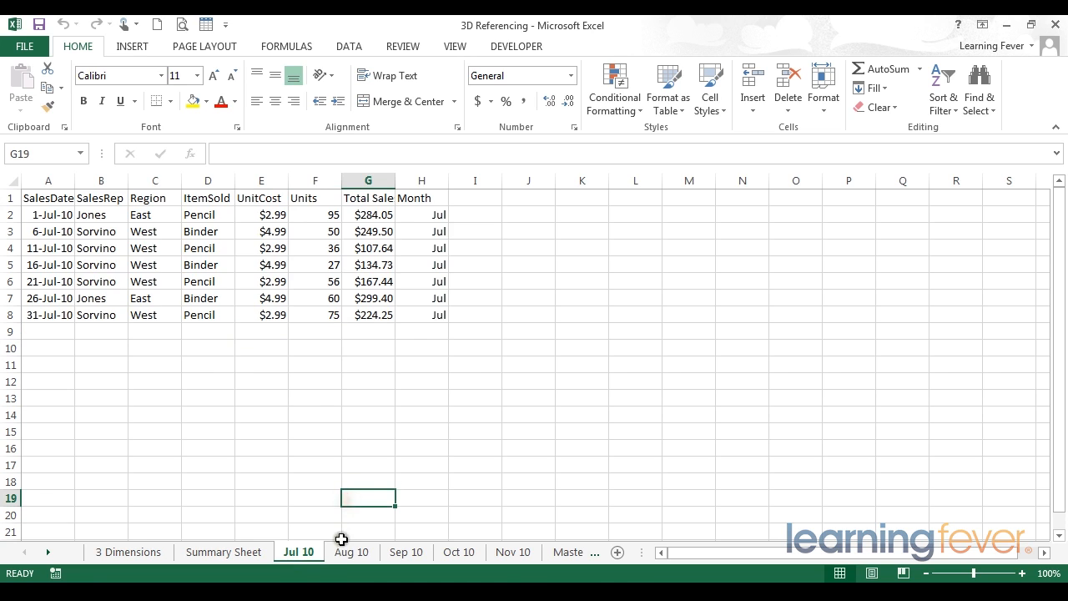
click(346, 549)
click(259, 313)
click(402, 312)
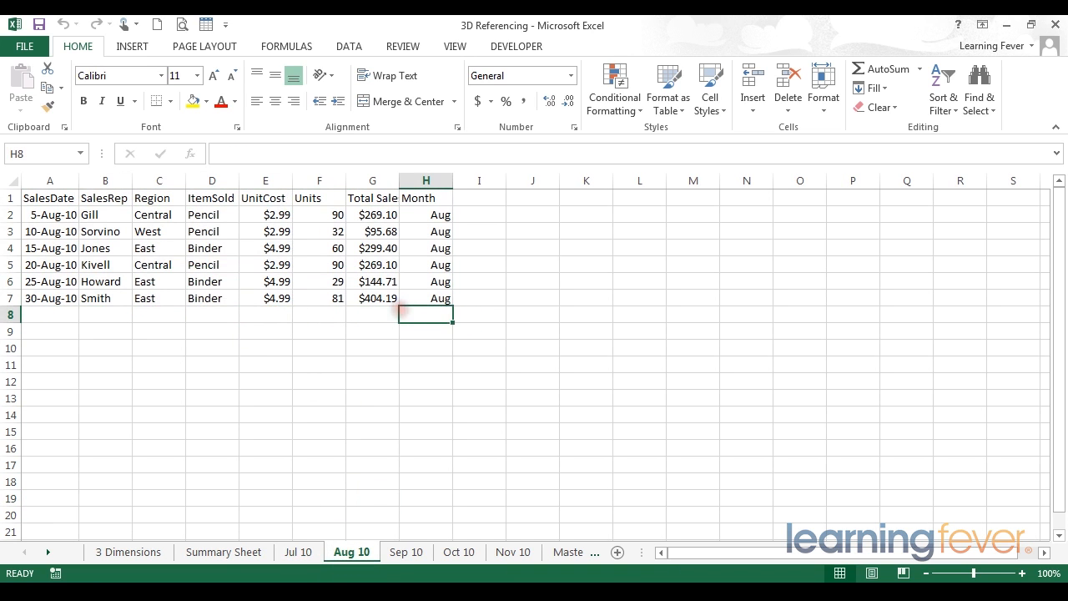
click(406, 551)
drag(250, 315, 406, 315)
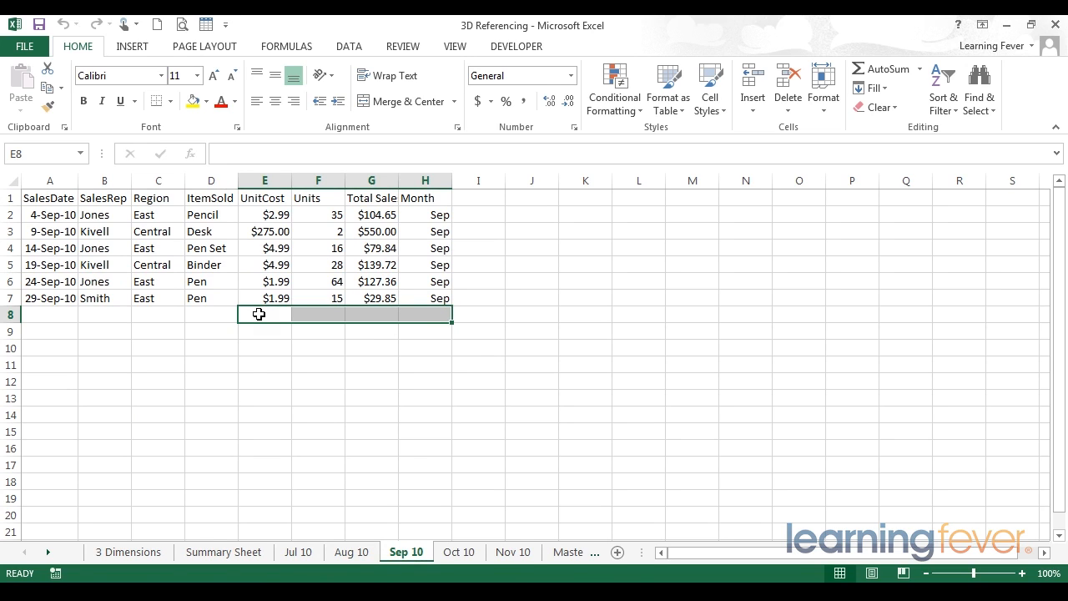
Step: Select the Units column F on Jul 10, Aug 10 and Sep 10 to read each sum
click(234, 553)
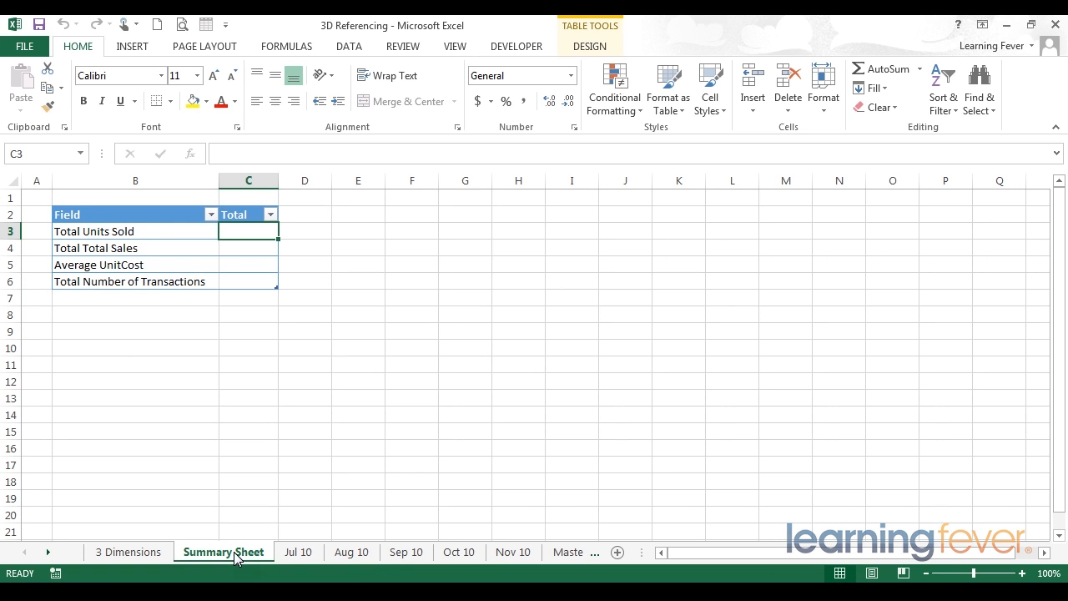
click(299, 553)
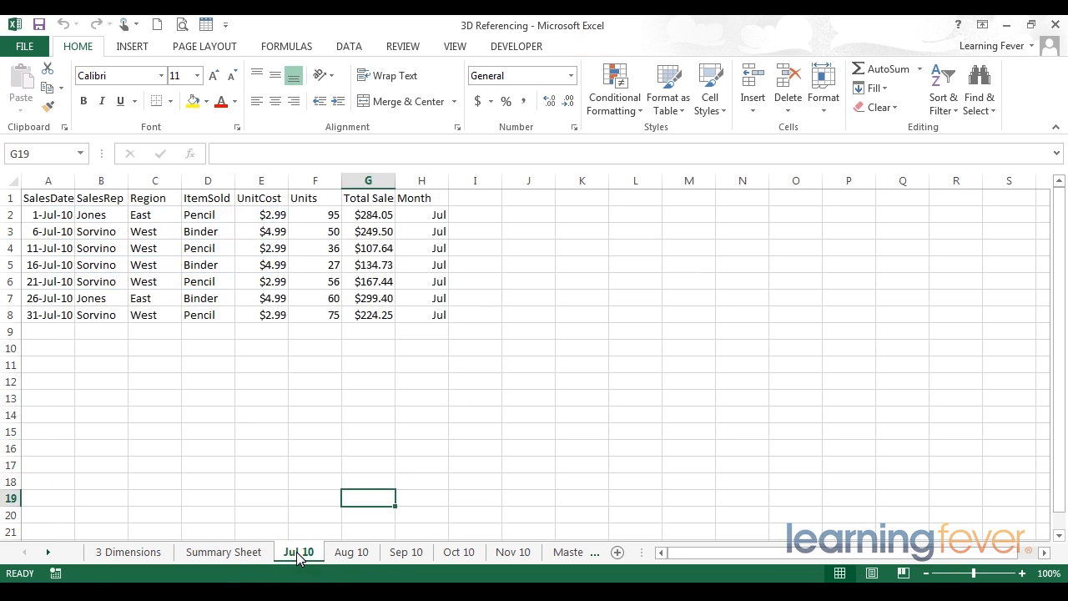
click(308, 180)
click(308, 247)
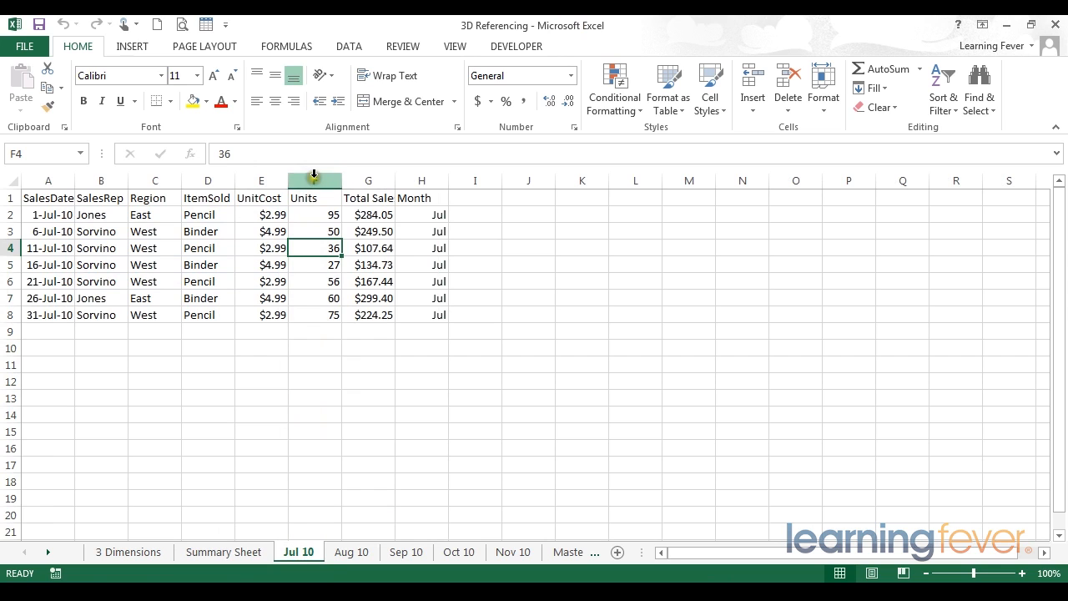
click(345, 551)
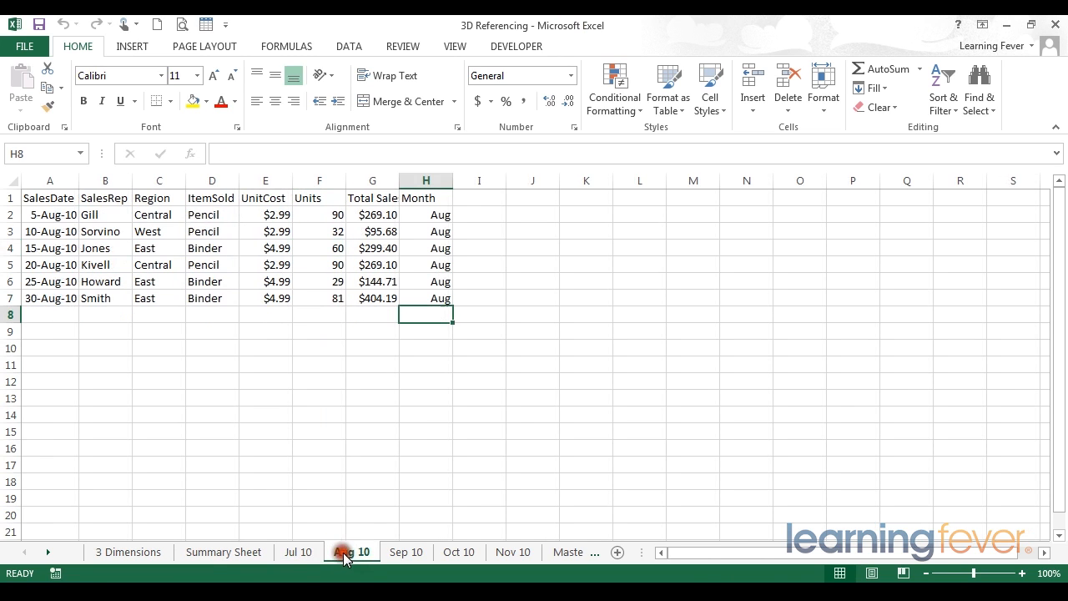
click(318, 180)
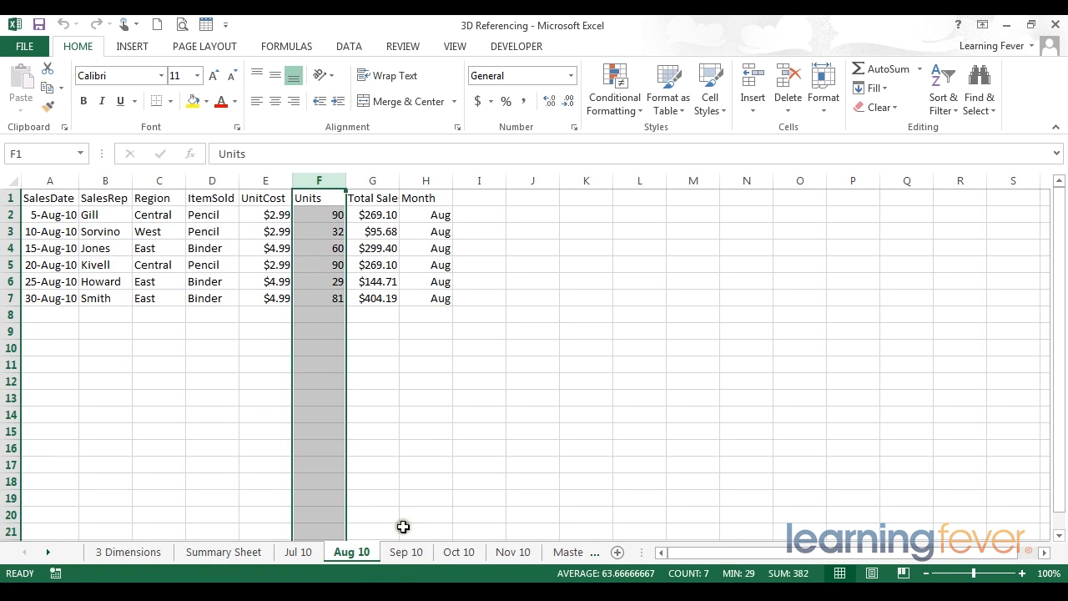
click(402, 553)
click(309, 181)
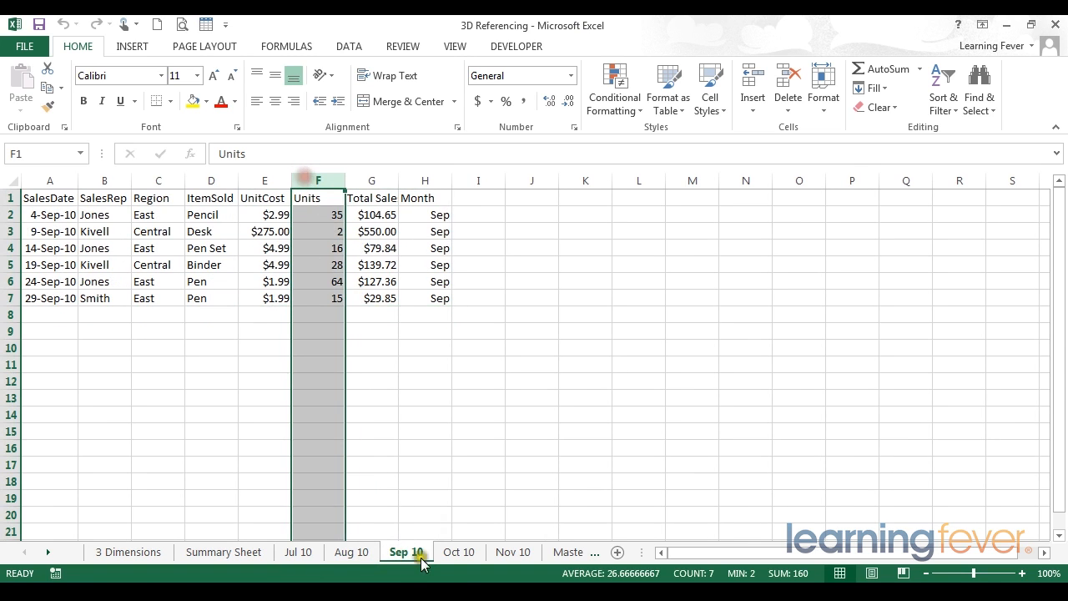
Step: Look at the cell below Oct 10's Units, then go back to the Summary Sheet
click(451, 552)
click(367, 397)
click(334, 315)
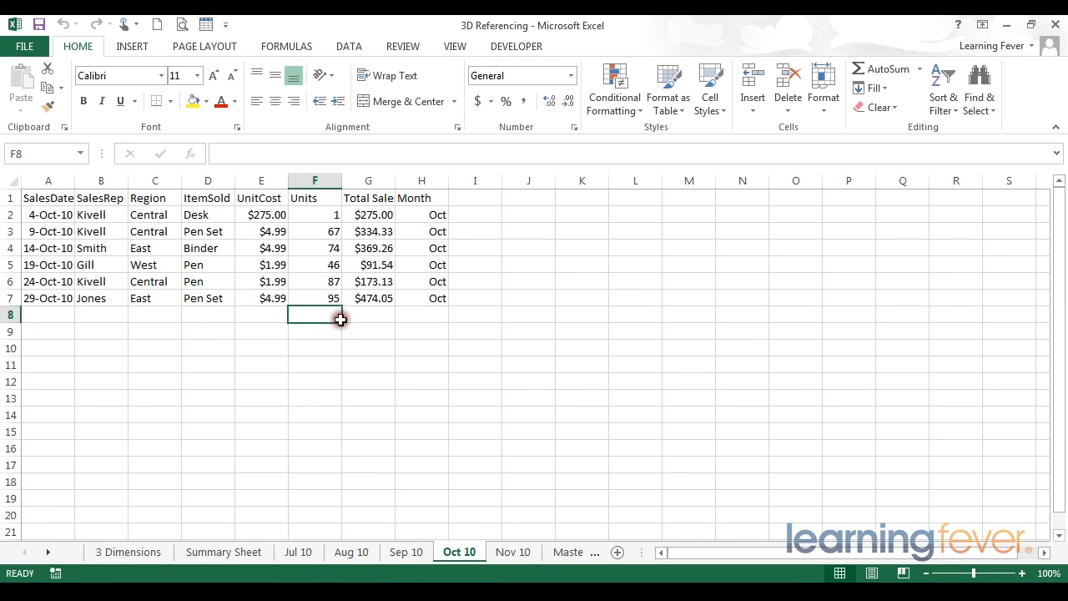
click(191, 557)
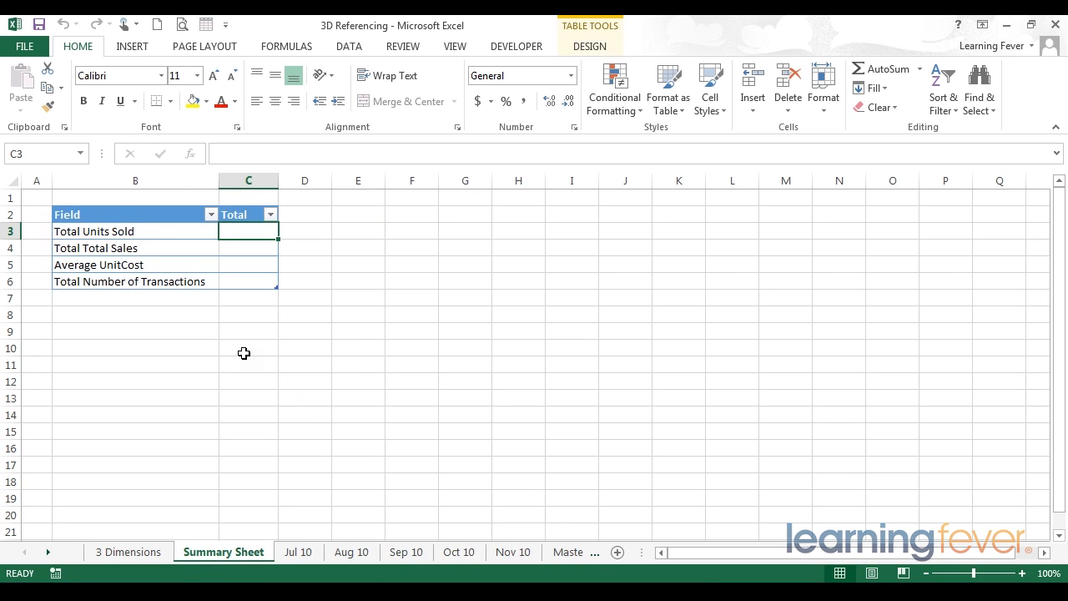
Step: Start =sum( in C3 with a sheet range from Jul 10 to Nov 10
text(=)
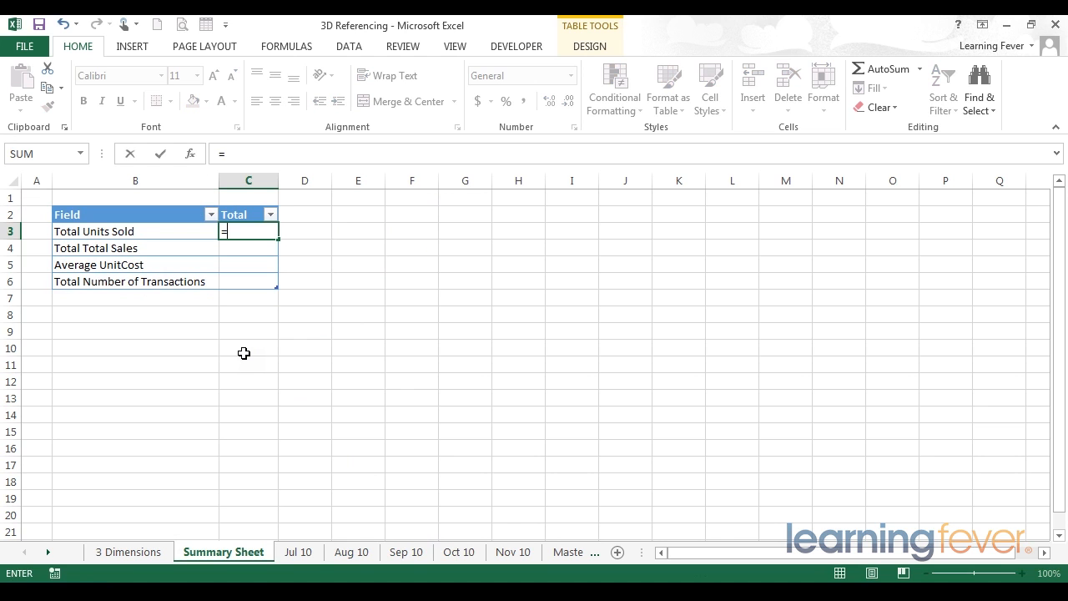
text(sum()
click(298, 551)
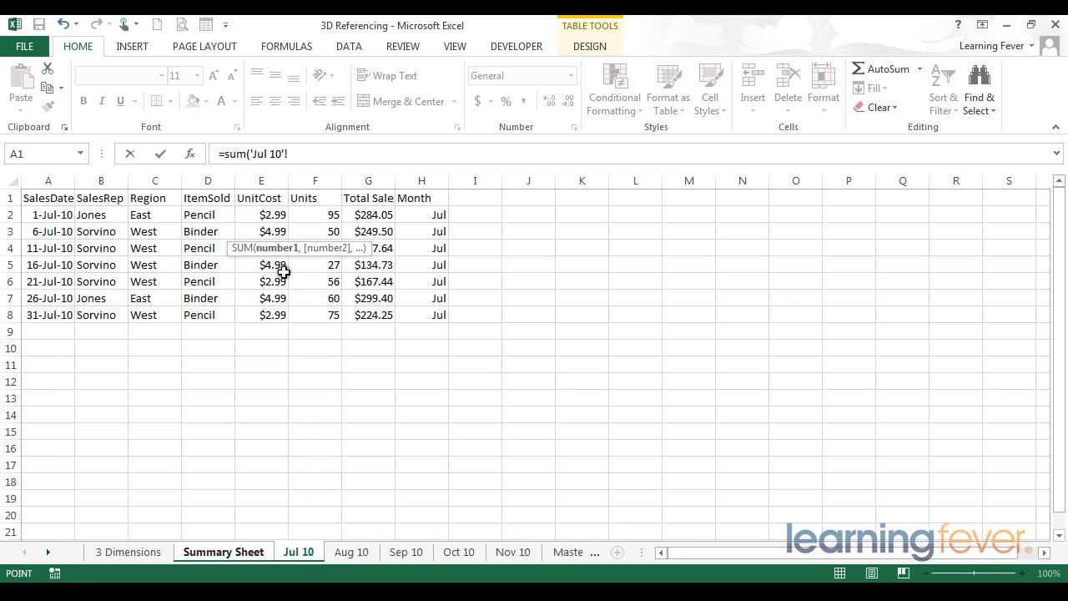
click(303, 553)
click(300, 552)
click(345, 554)
shift+click(345, 554)
shift+click(405, 553)
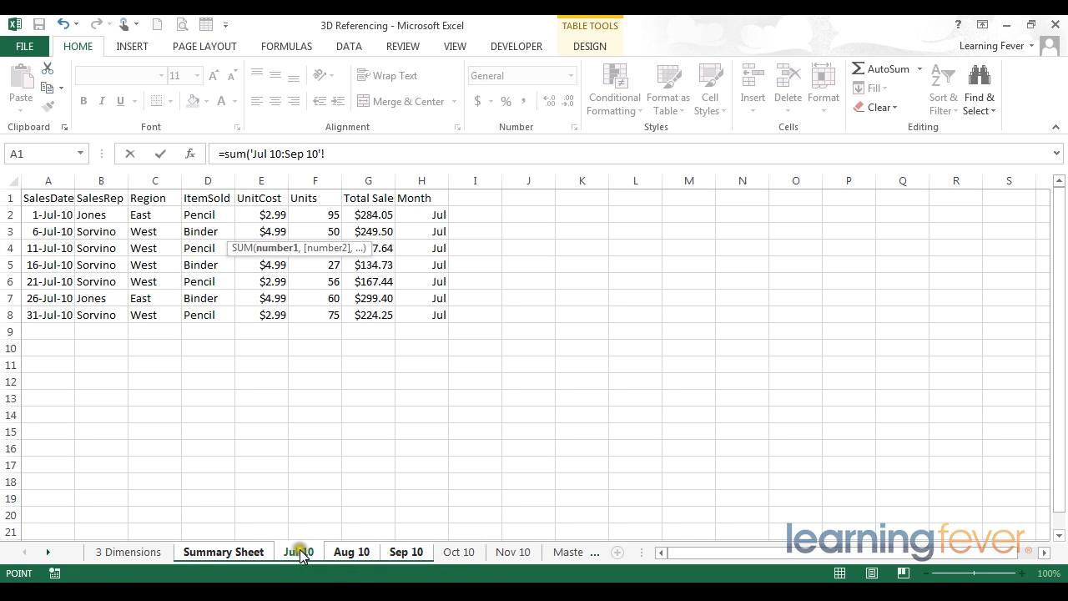
shift+click(523, 553)
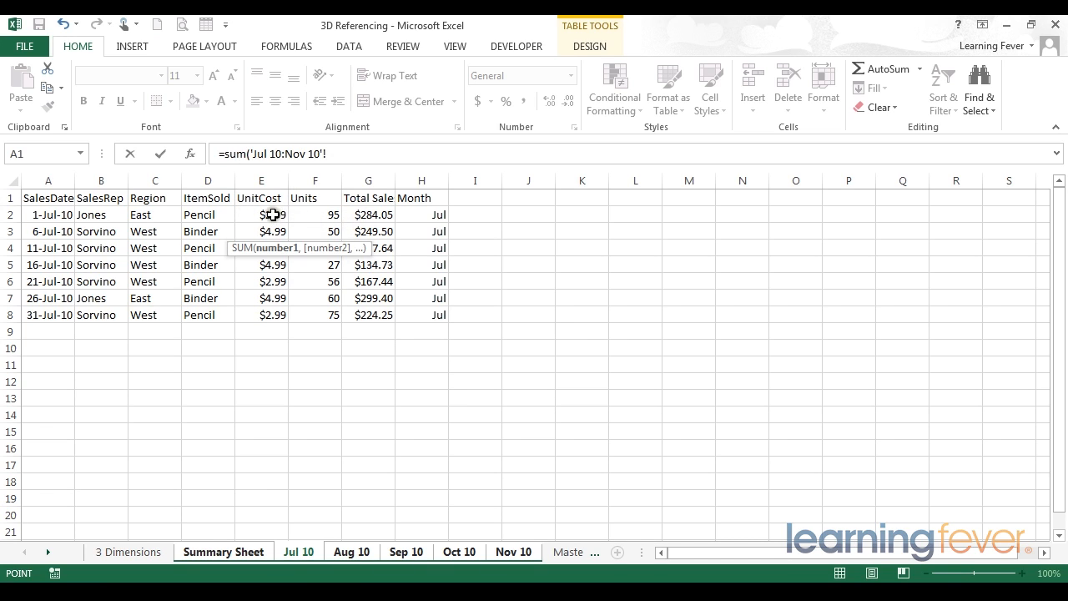
Step: Add column F to complete =sum('Jul 10:Nov 10'!F:F) and commit it
click(312, 179)
click(313, 177)
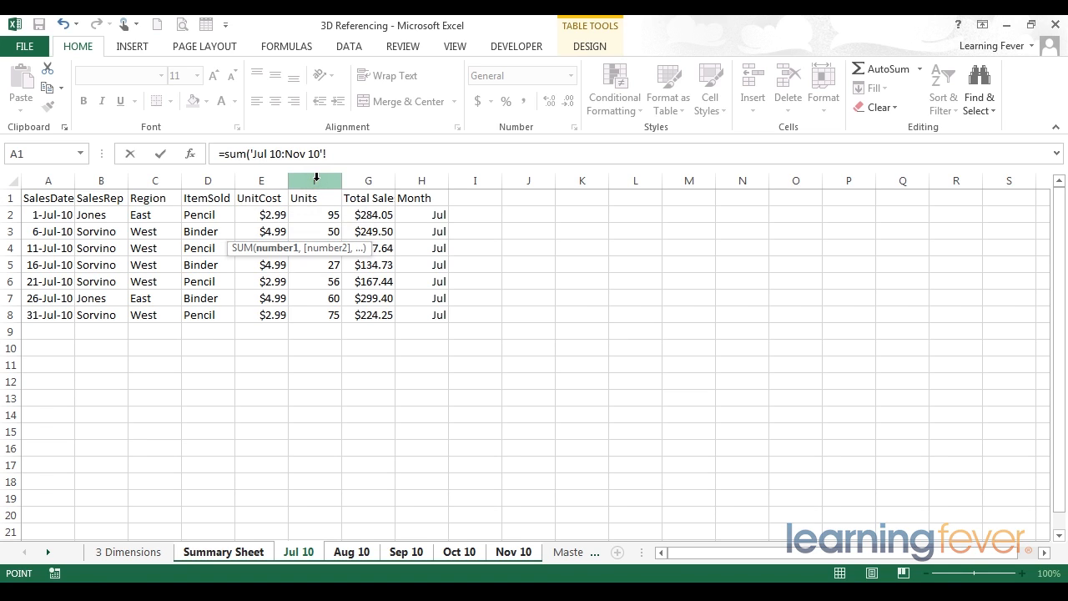
click(316, 177)
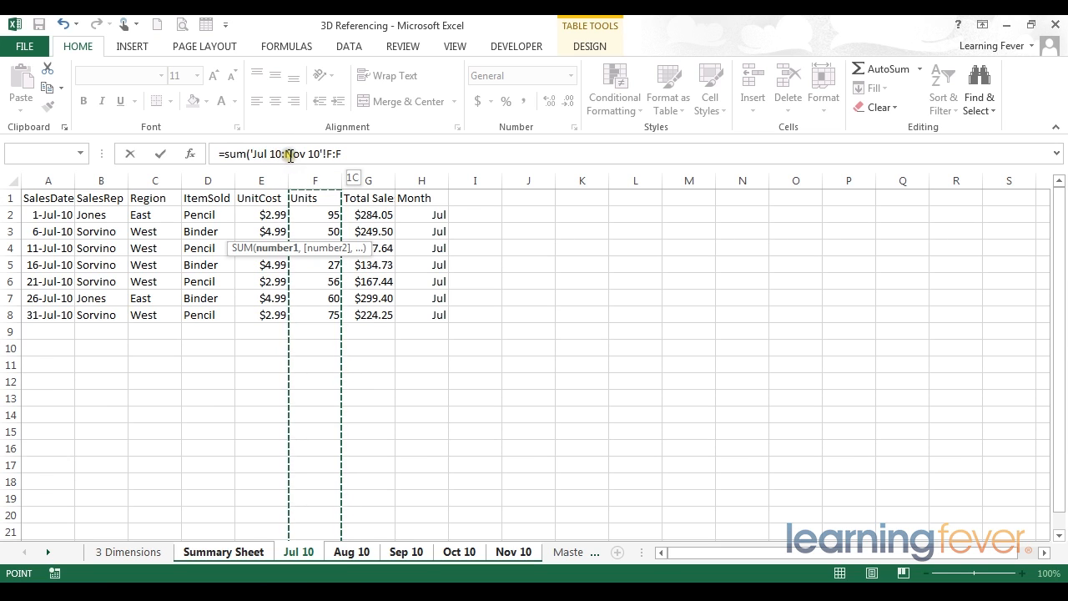
click(348, 154)
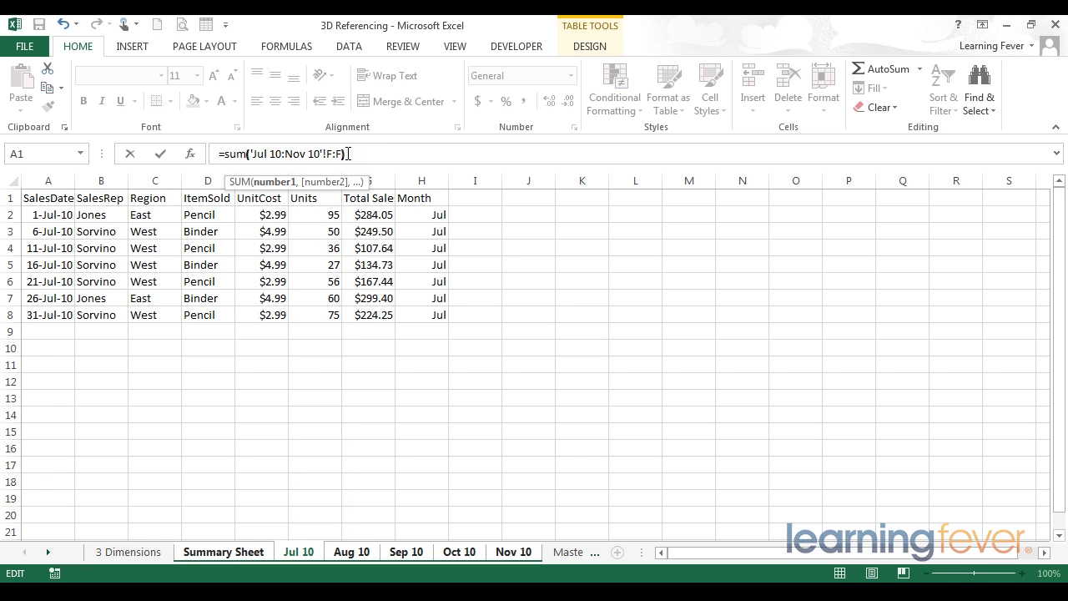
key(Return)
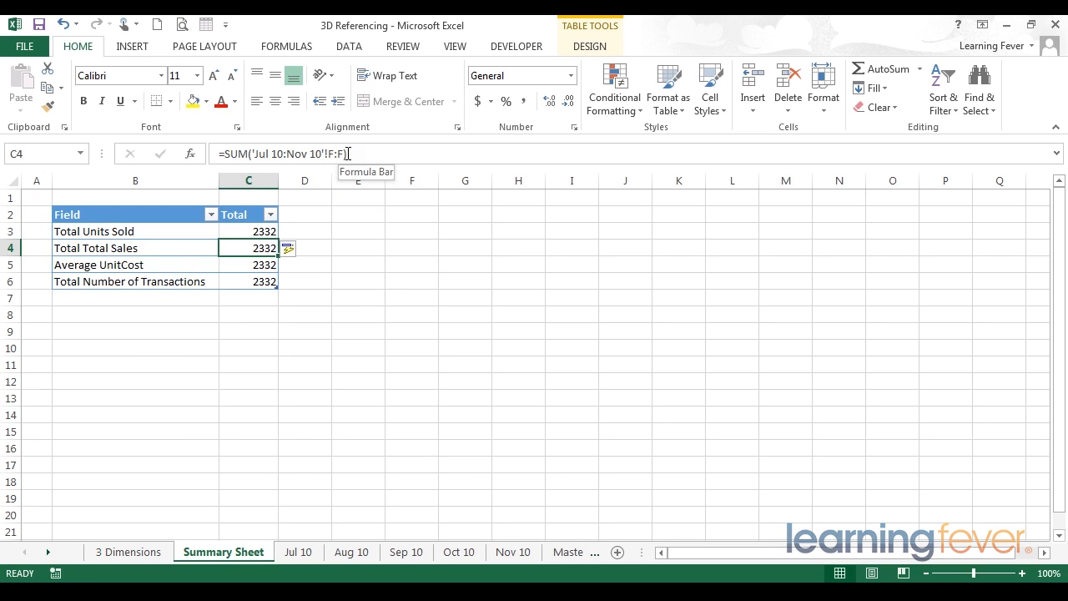
Step: Stop automatically creating calculated columns and recommit the C3 units formula
click(304, 255)
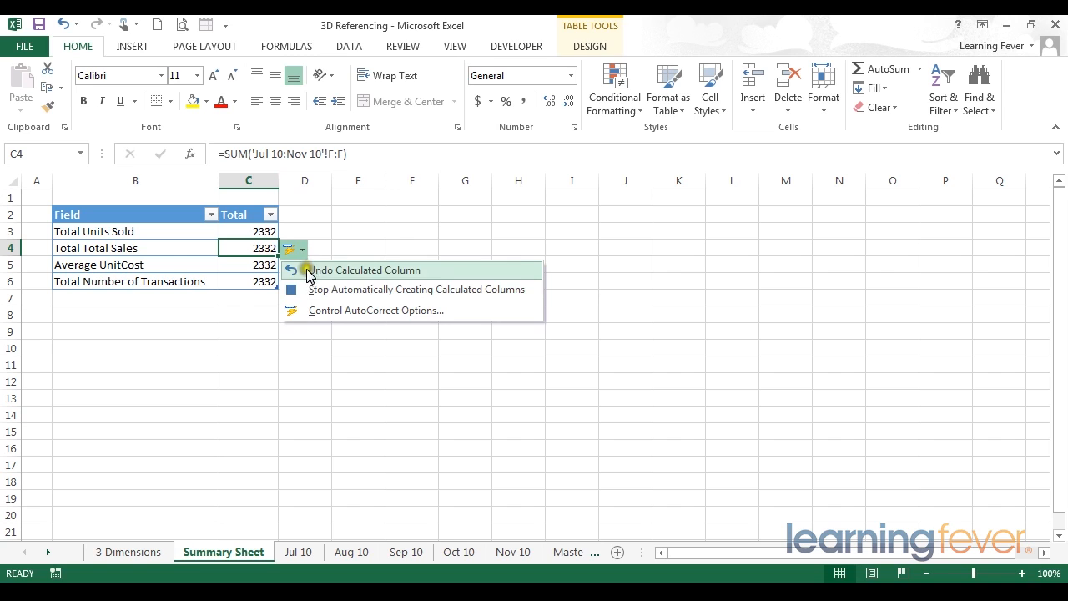
click(315, 288)
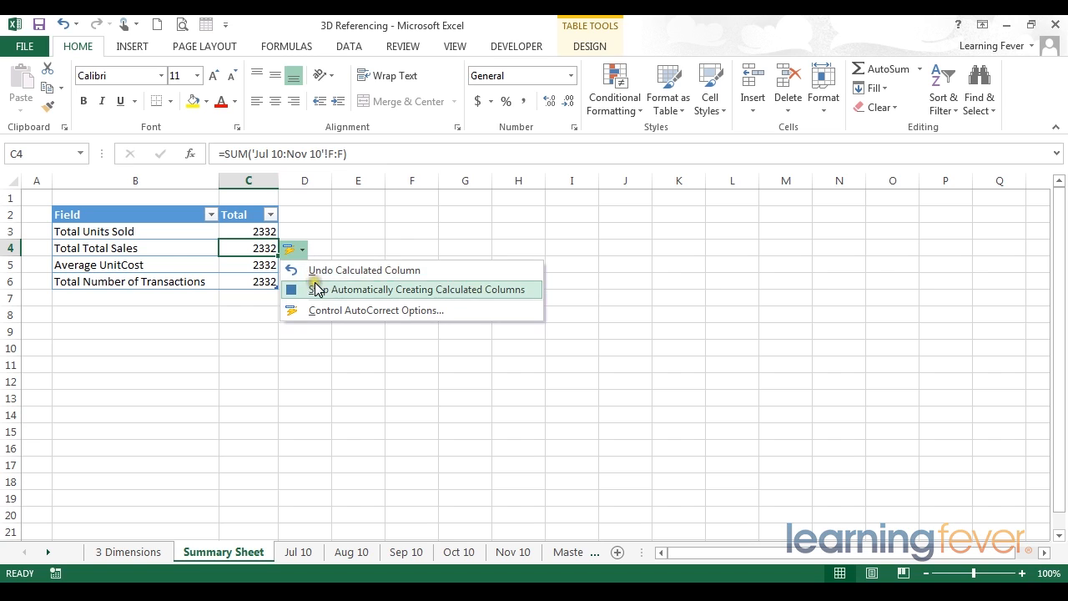
click(452, 289)
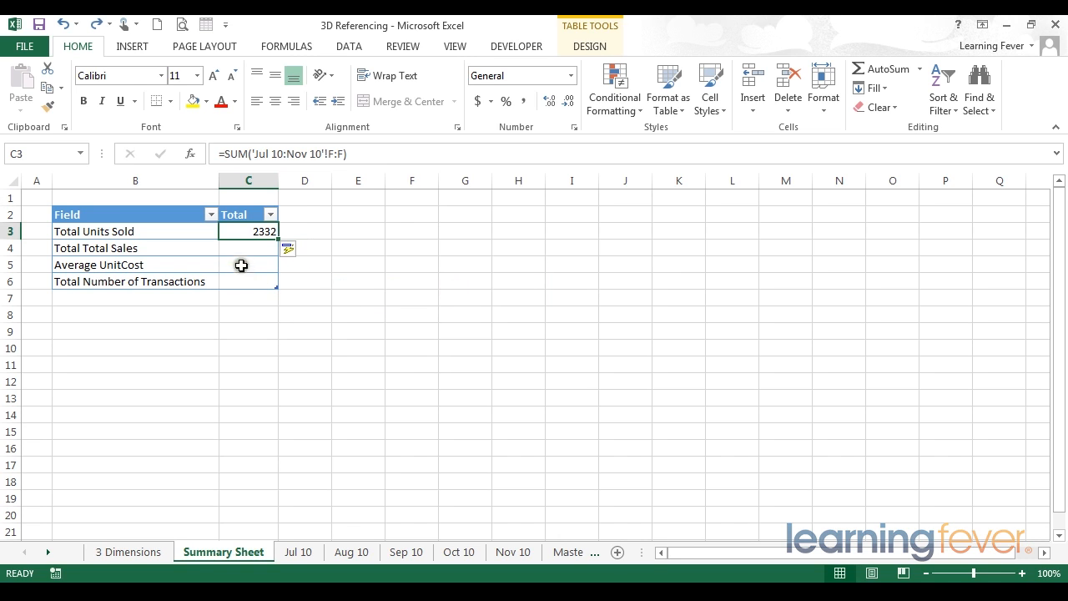
click(371, 154)
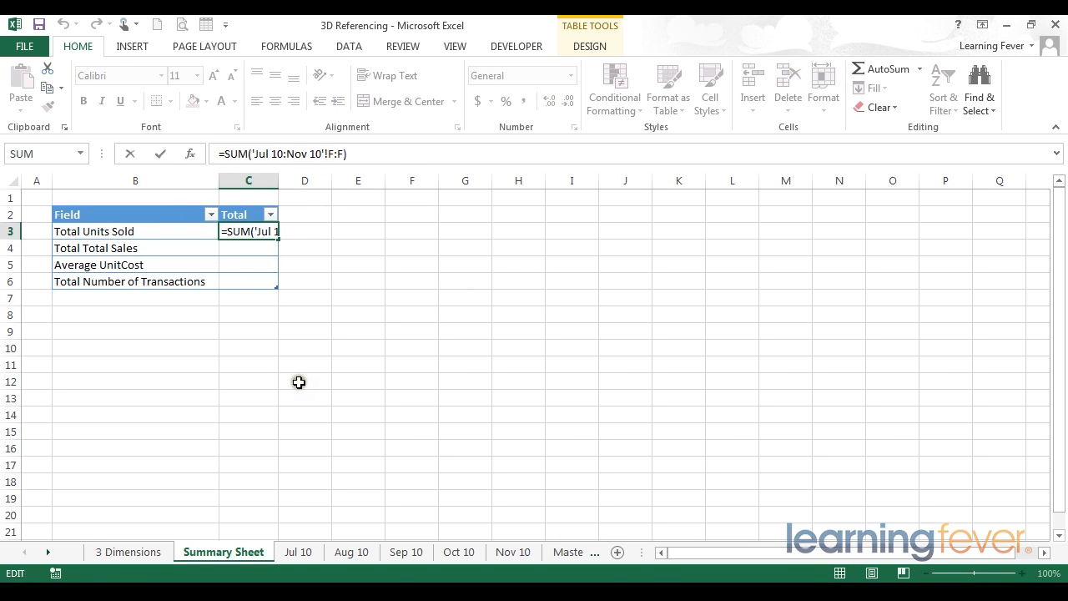
key(Return)
Step: Check Jul 10's data, then confirm C3 shows 2332 on the Summary Sheet
click(298, 552)
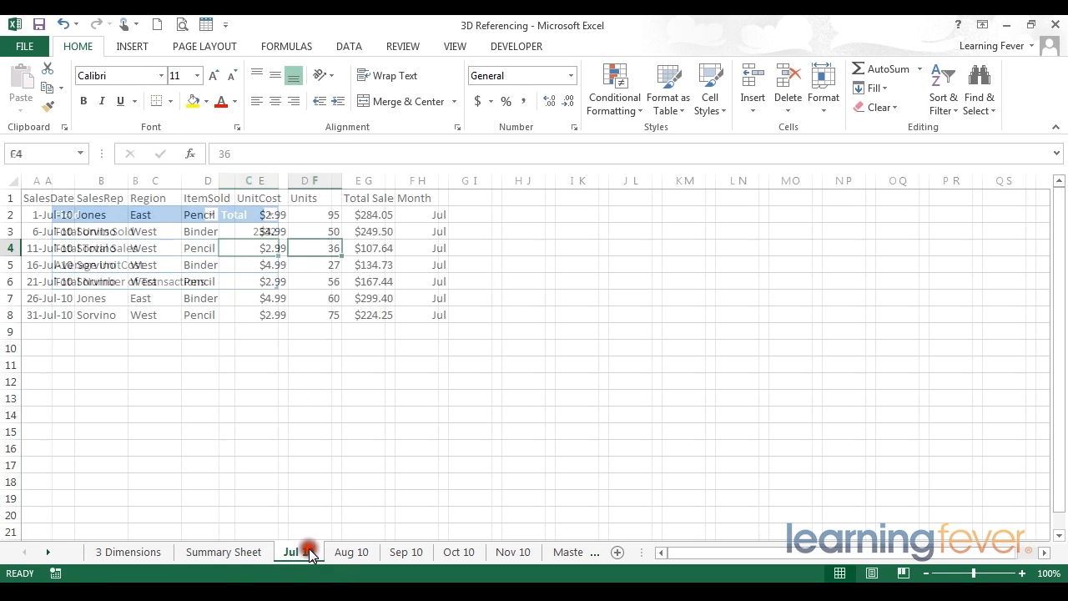
click(362, 381)
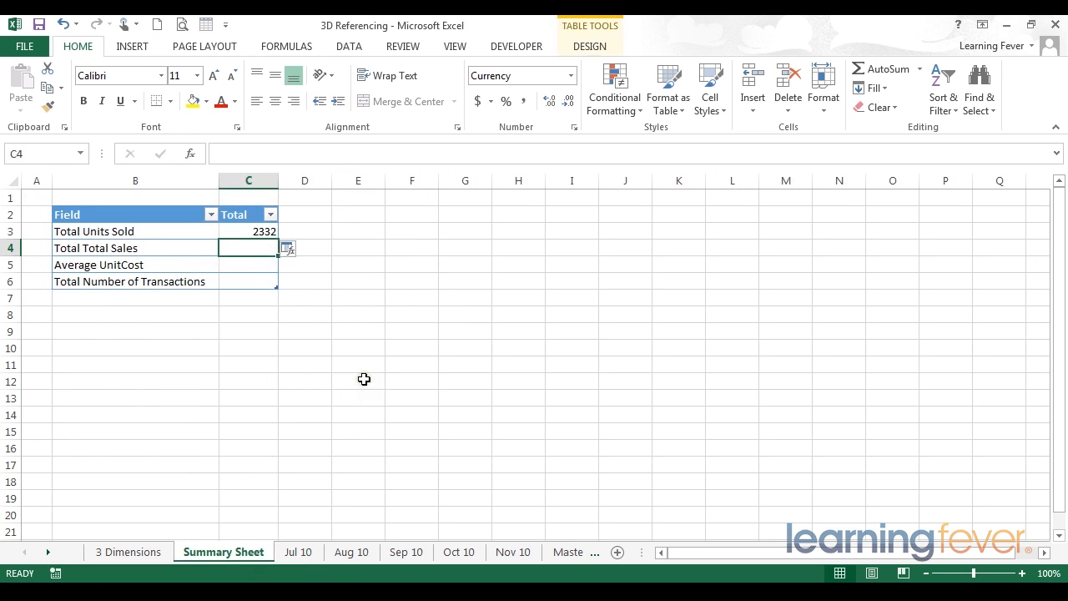
click(250, 232)
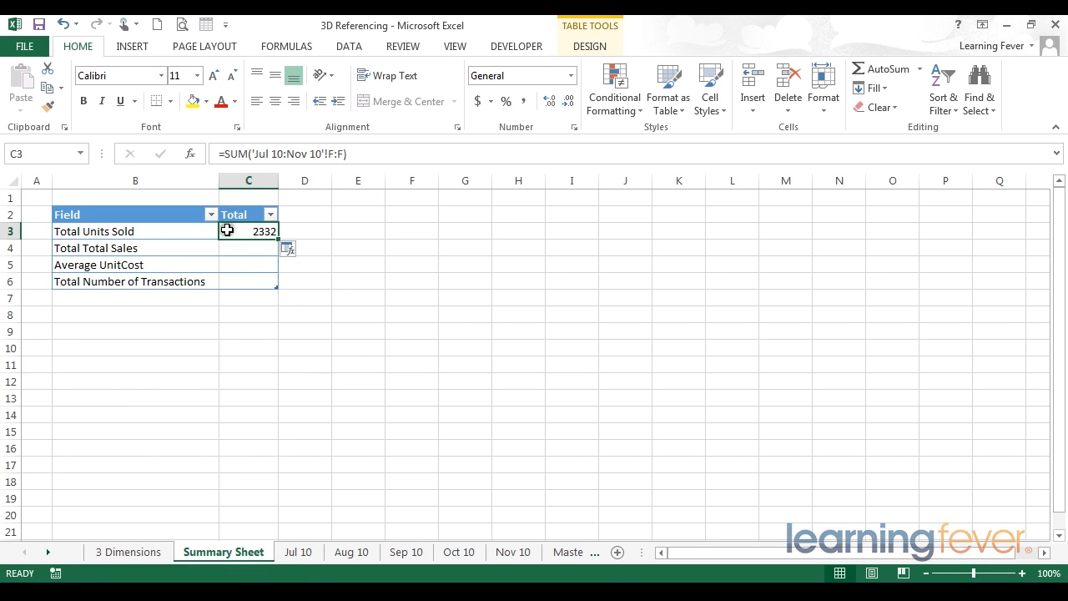
click(380, 231)
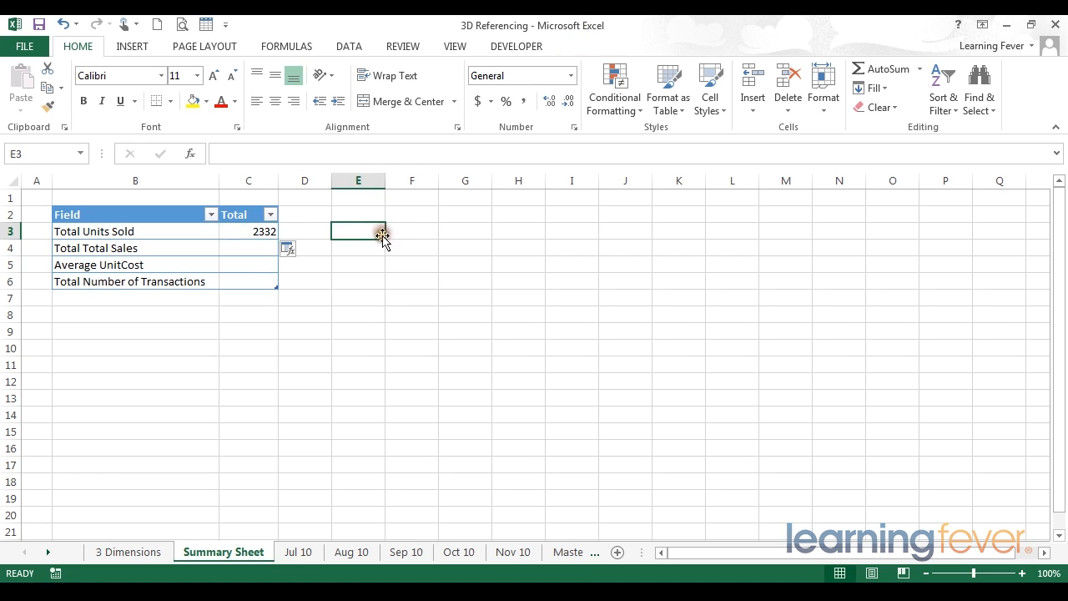
click(567, 553)
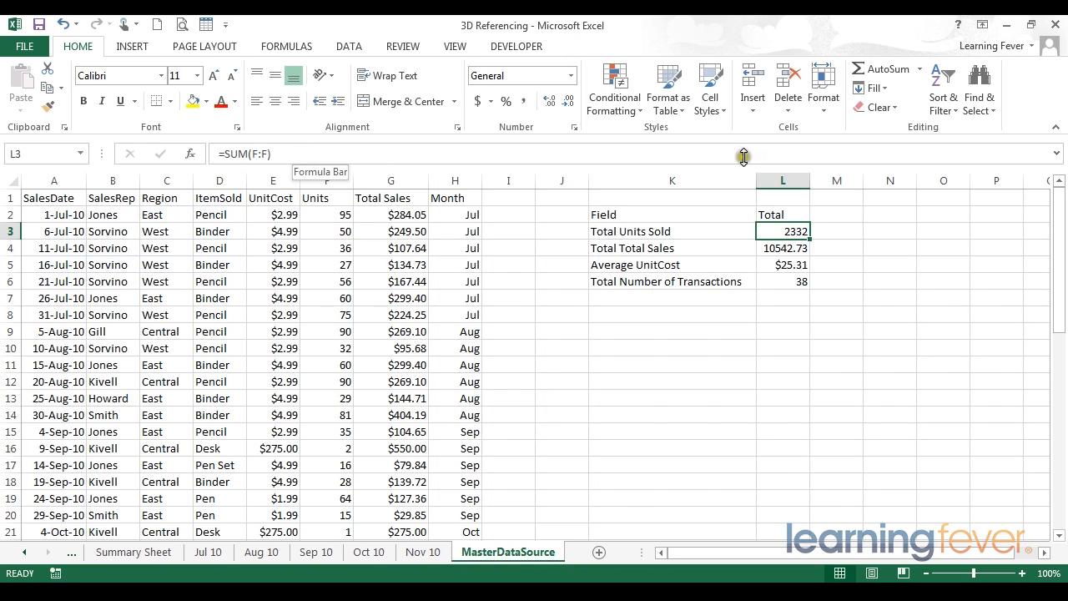
click(630, 231)
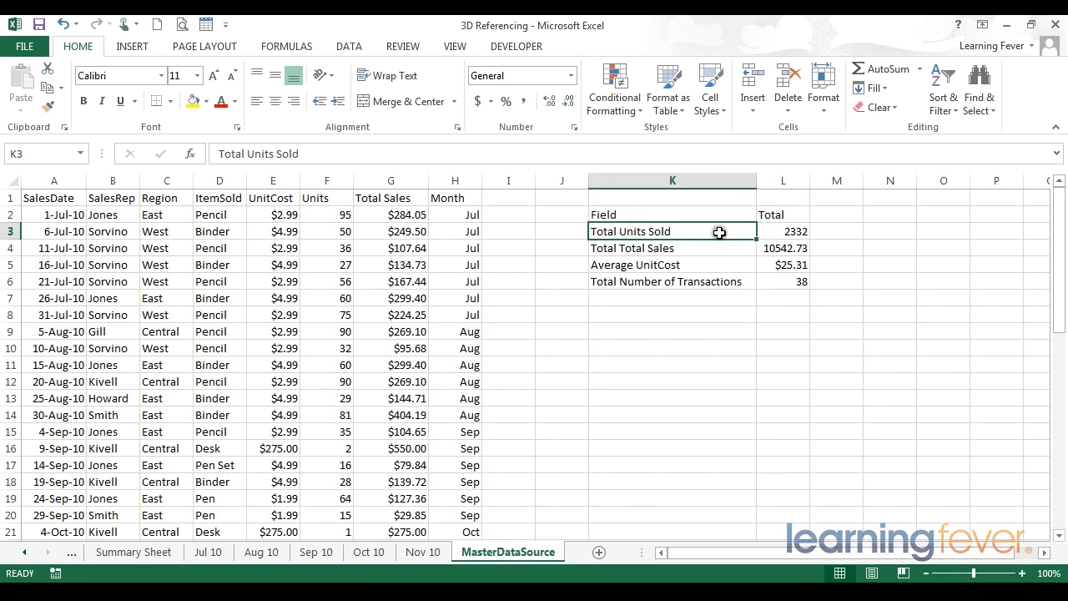
click(783, 231)
click(588, 156)
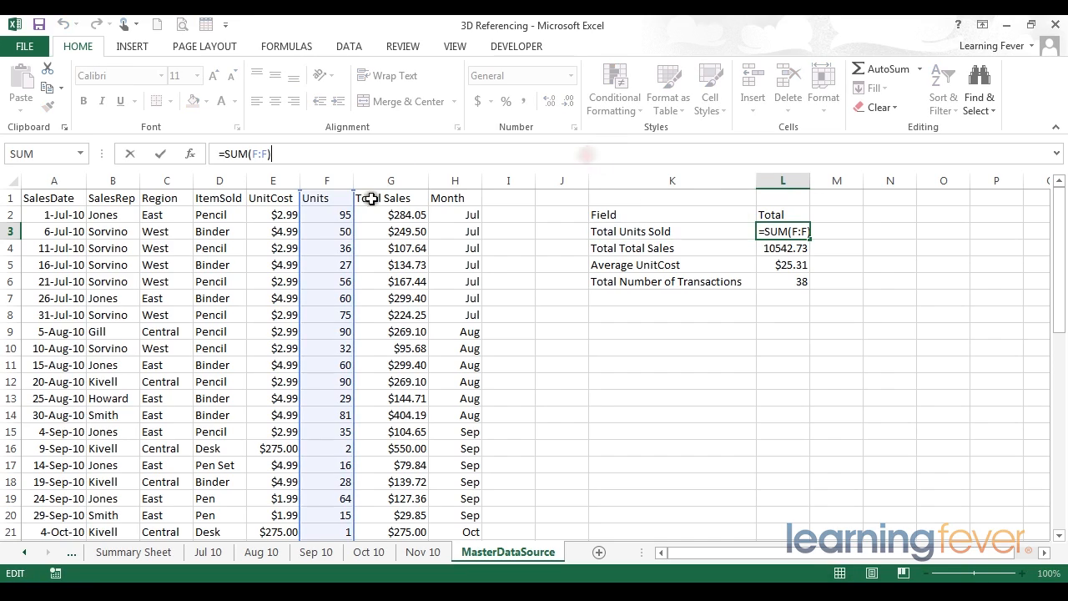
drag(1062, 247, 1062, 270)
drag(1062, 270, 1063, 435)
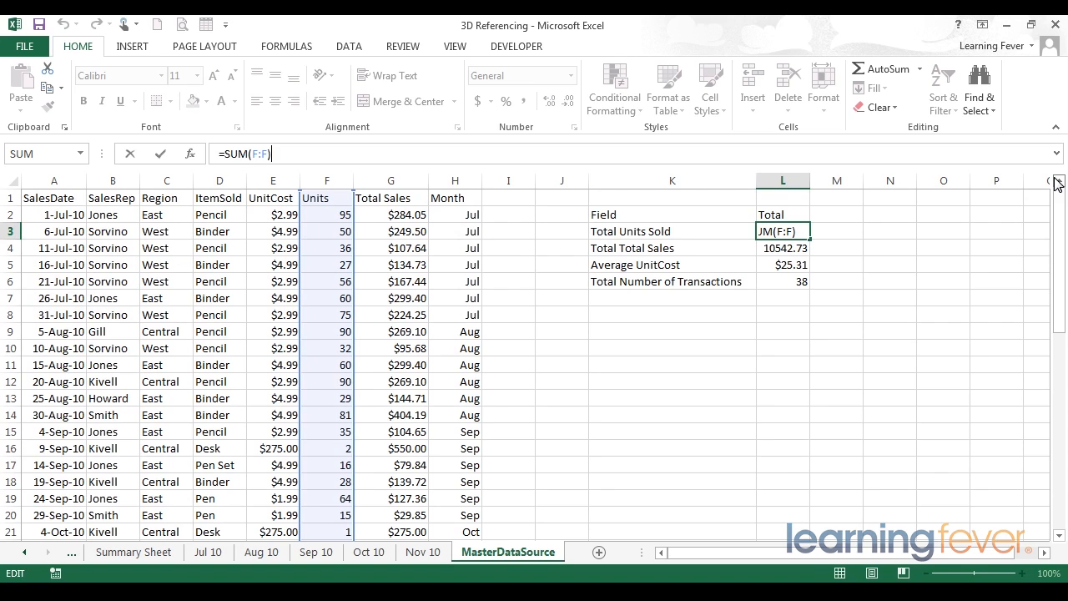
key(Return)
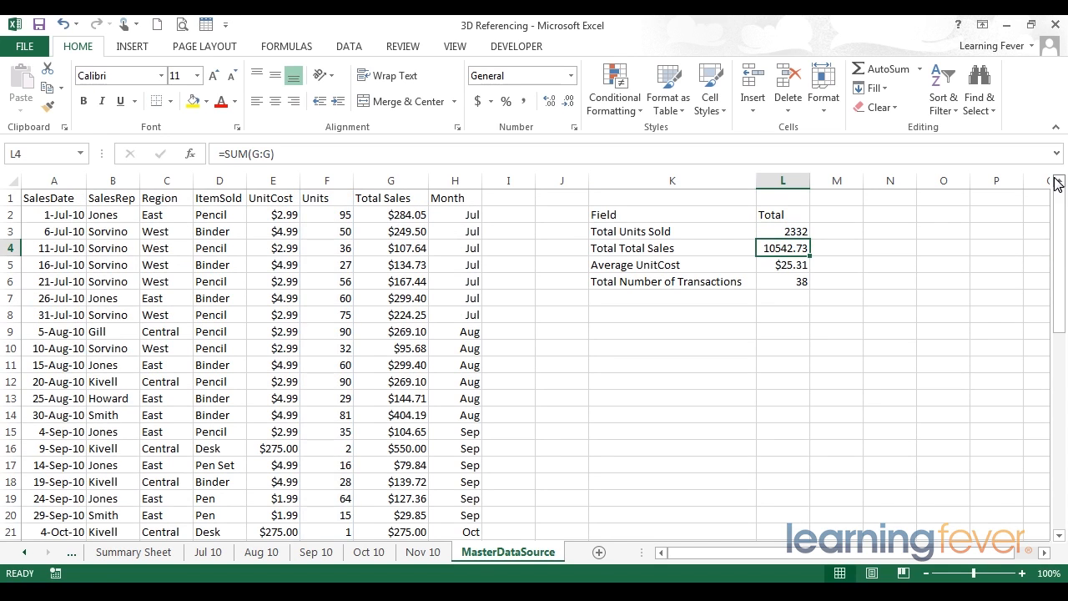
key(Up)
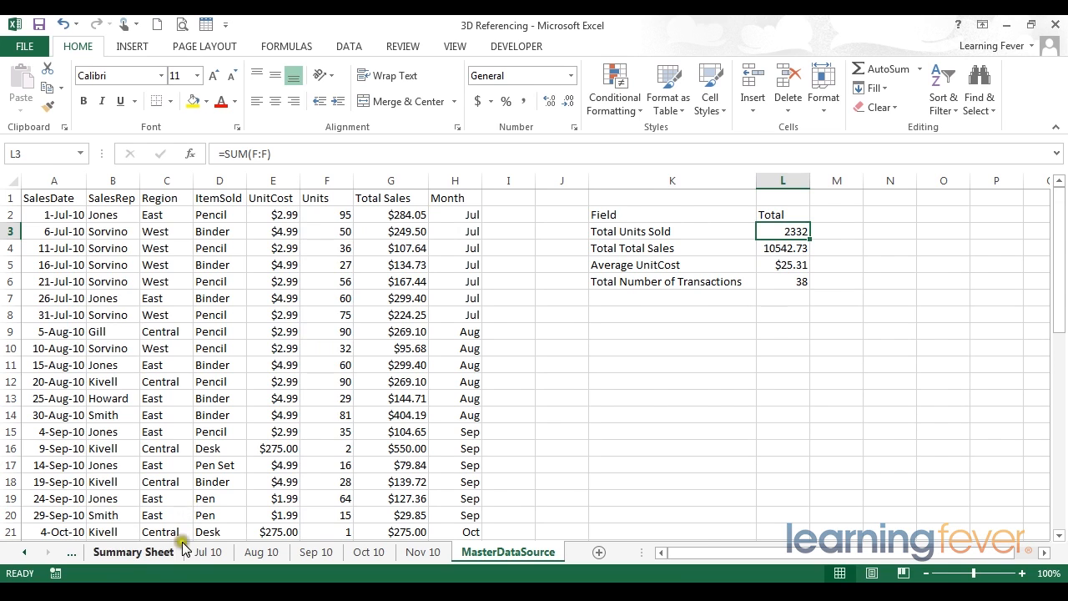
click(150, 553)
click(239, 235)
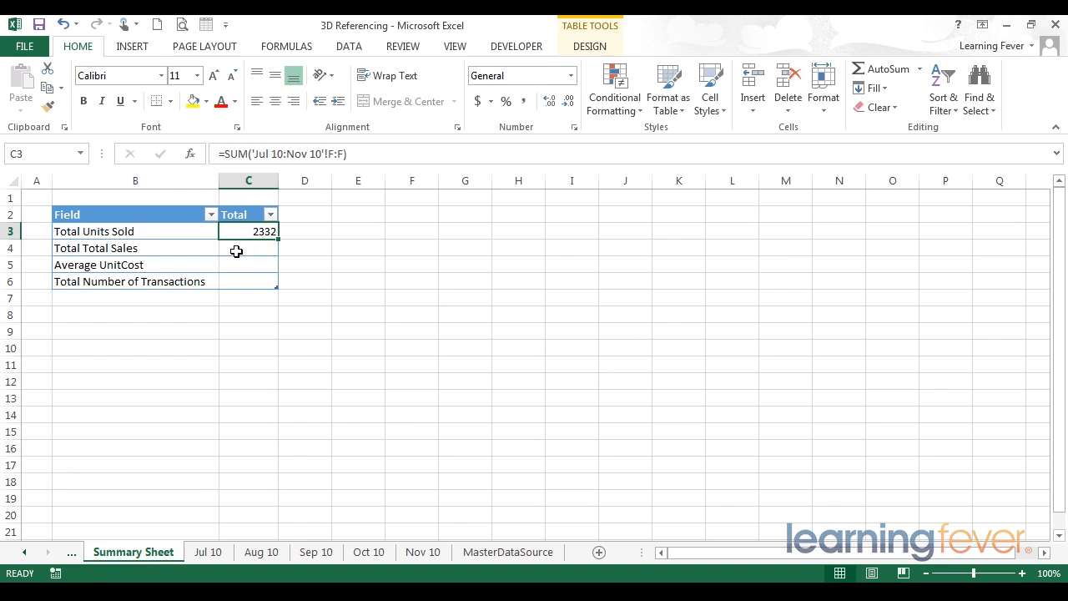
click(236, 251)
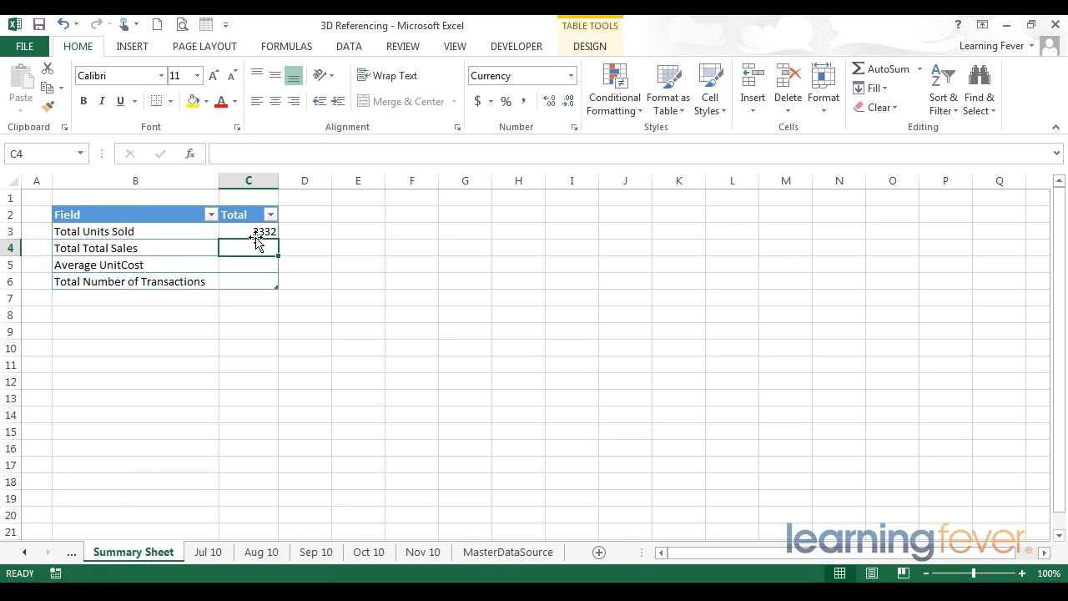
Step: Enter =sum('Jul 10:Nov 10'!G:G) in C4, totalling sales to $10,542.73
text(=)
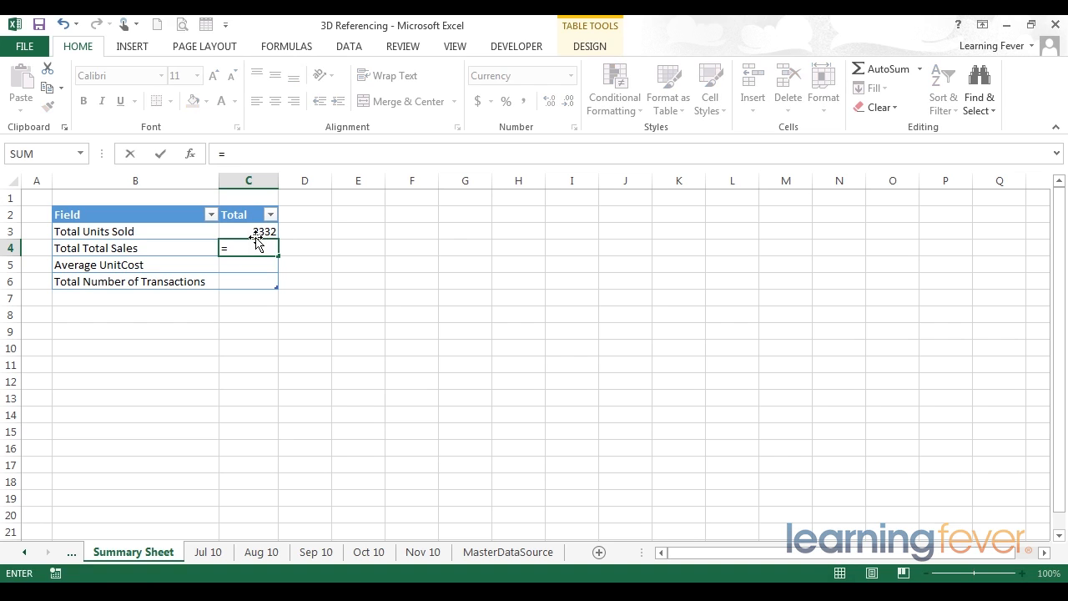
text(sum)
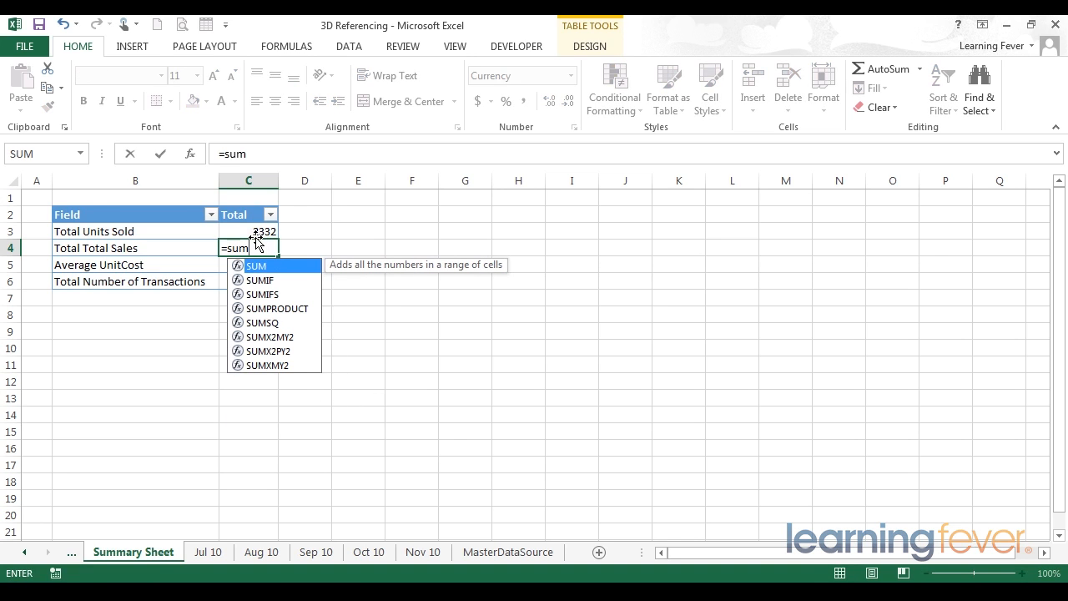
text(()
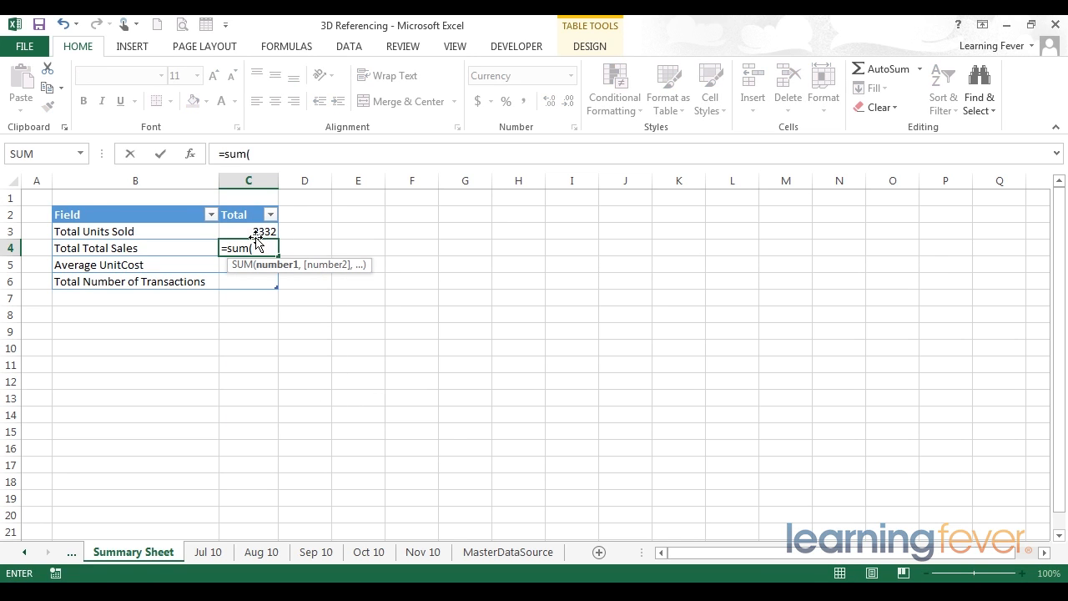
click(214, 555)
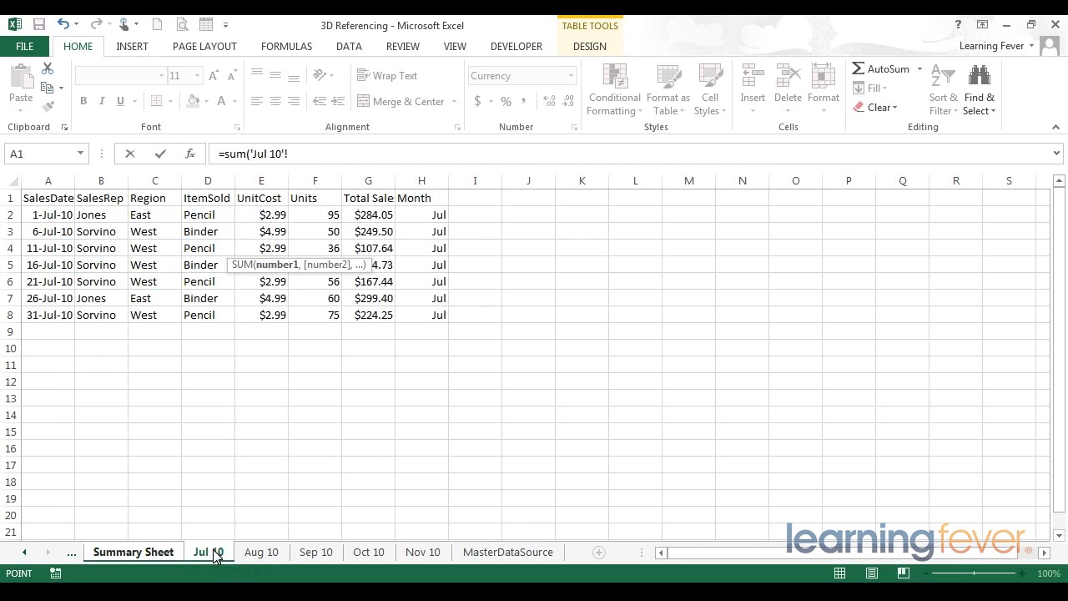
shift+click(422, 552)
click(292, 155)
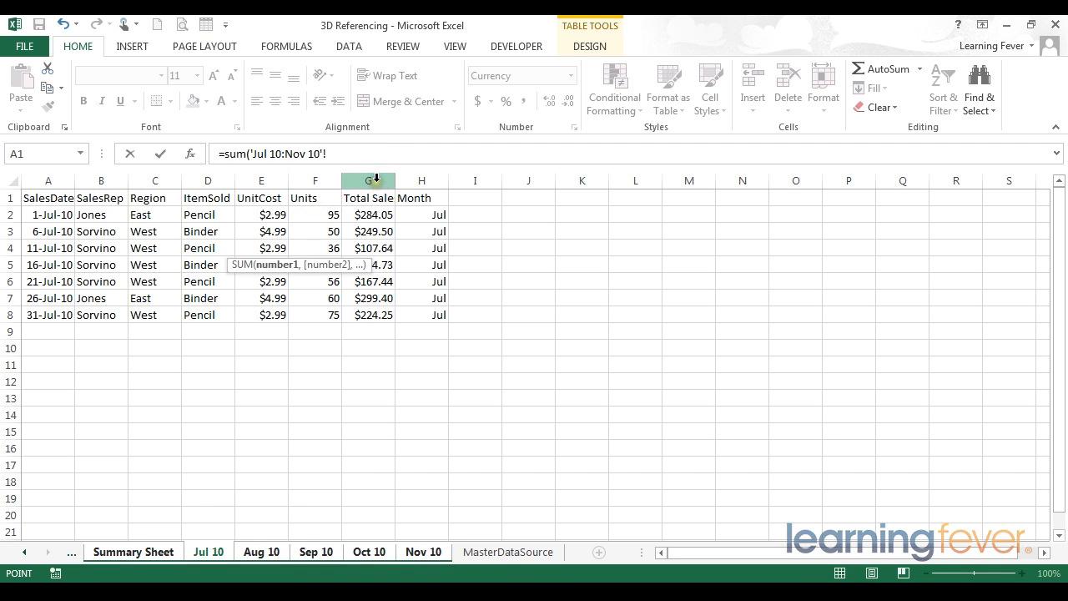
click(376, 175)
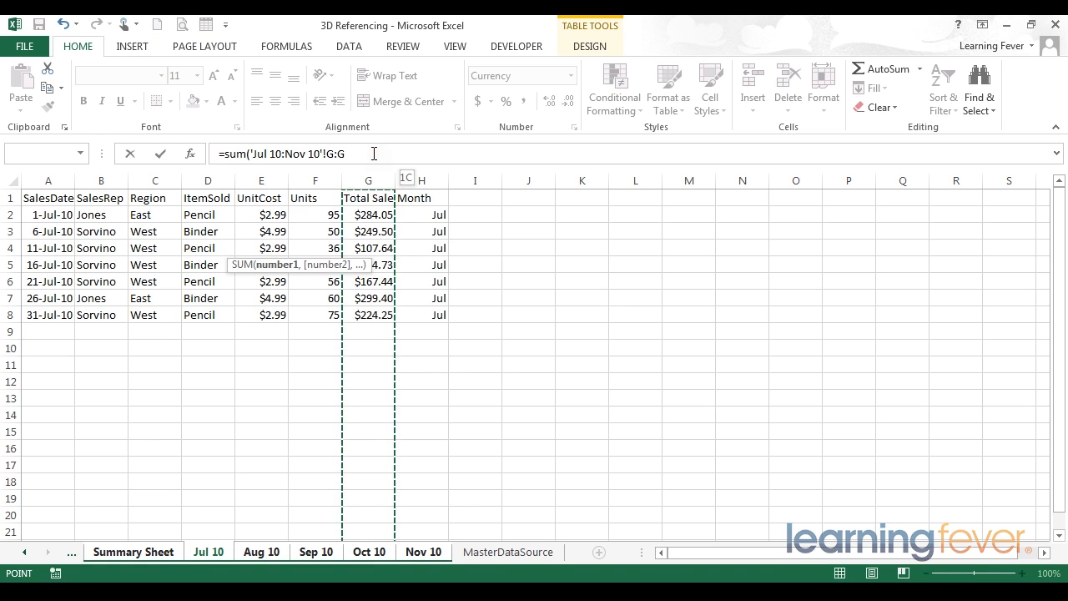
click(373, 154)
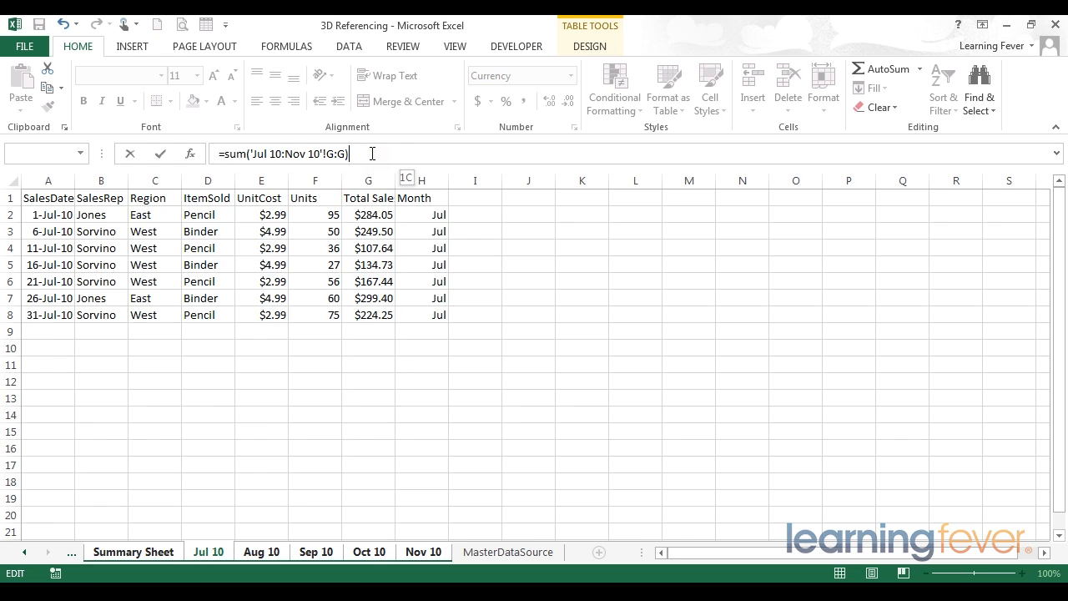
key(Return)
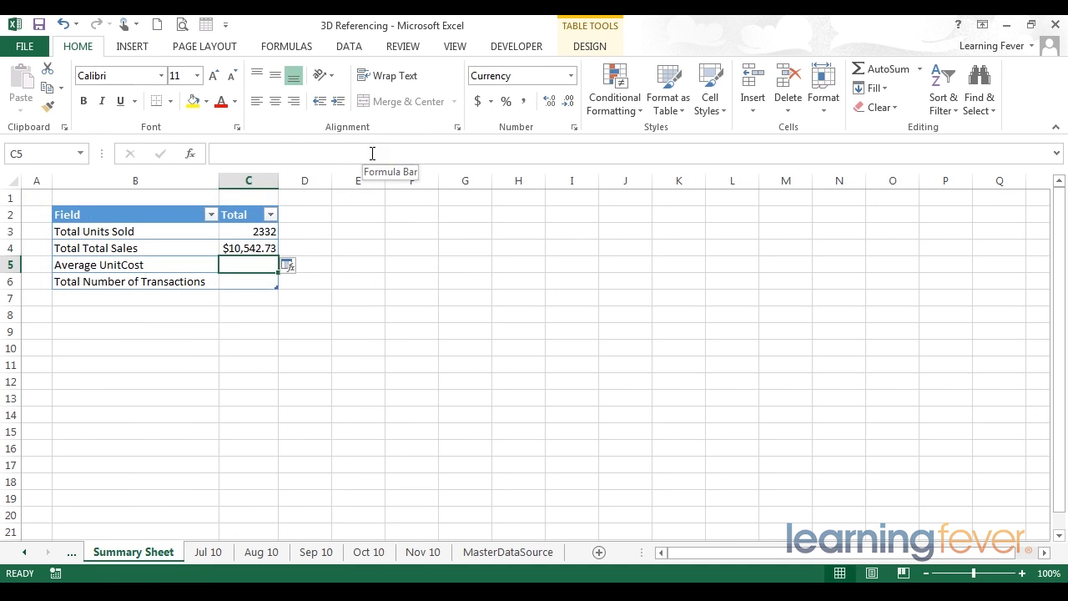
key(Up)
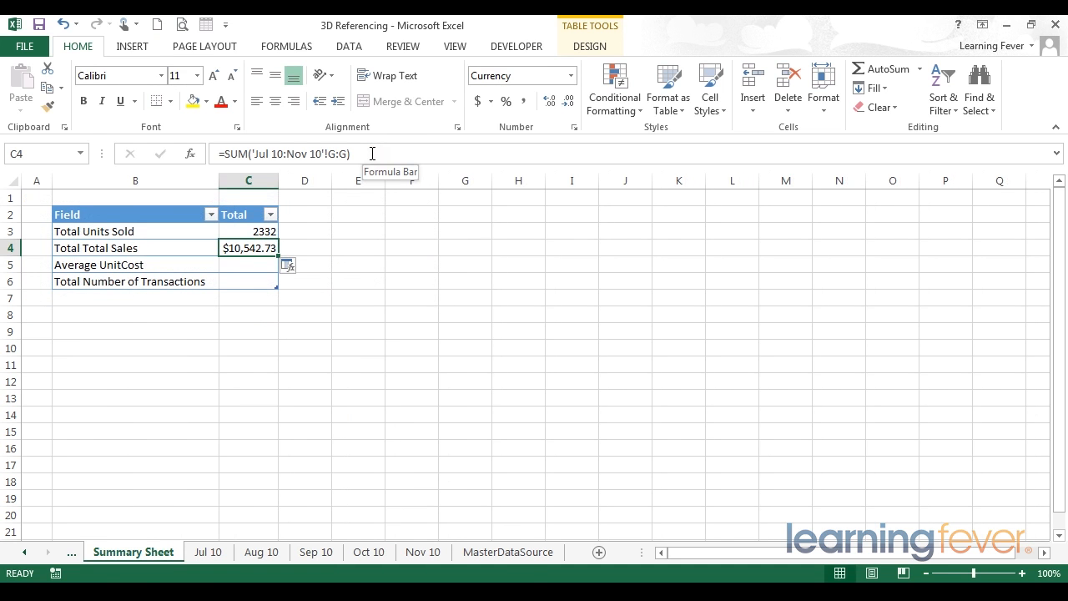
Step: Check MasterDataSource L4 in currency format, then select C5 on the Summary Sheet
click(503, 552)
click(766, 248)
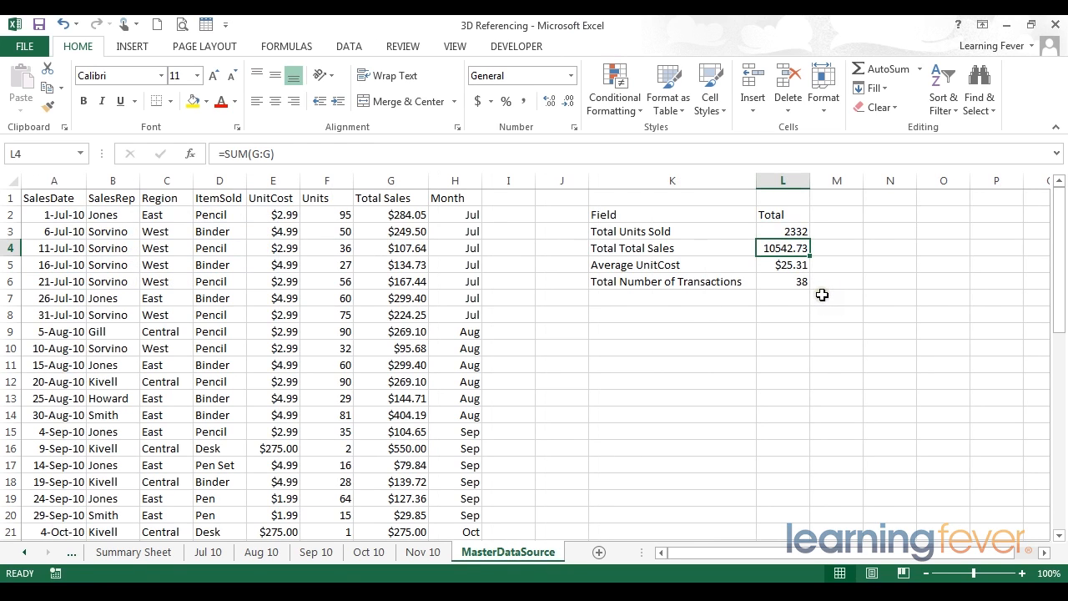
key(ctrl+shift+4)
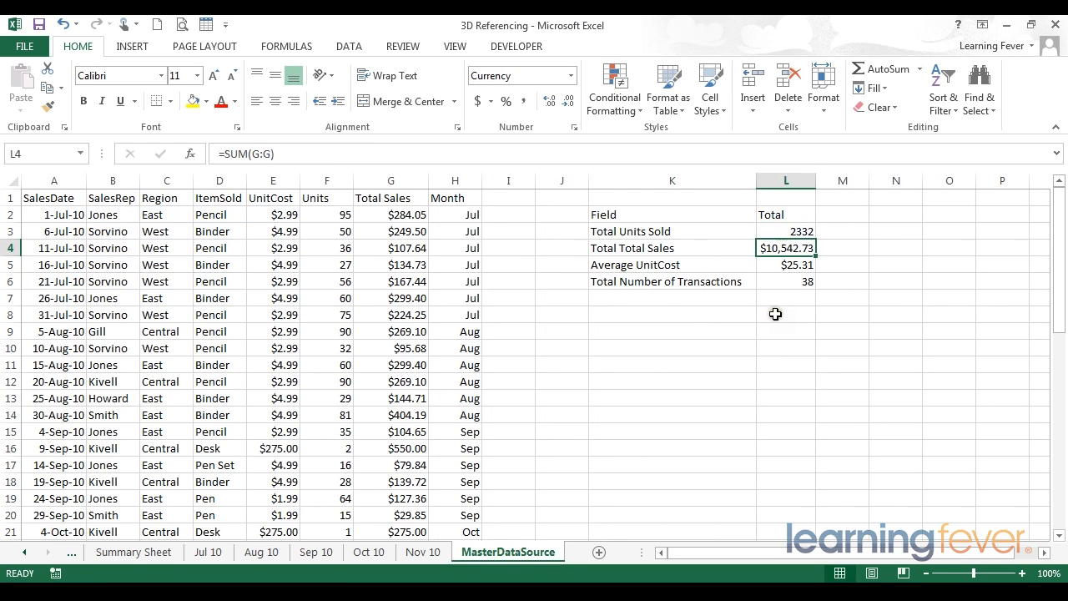
click(161, 553)
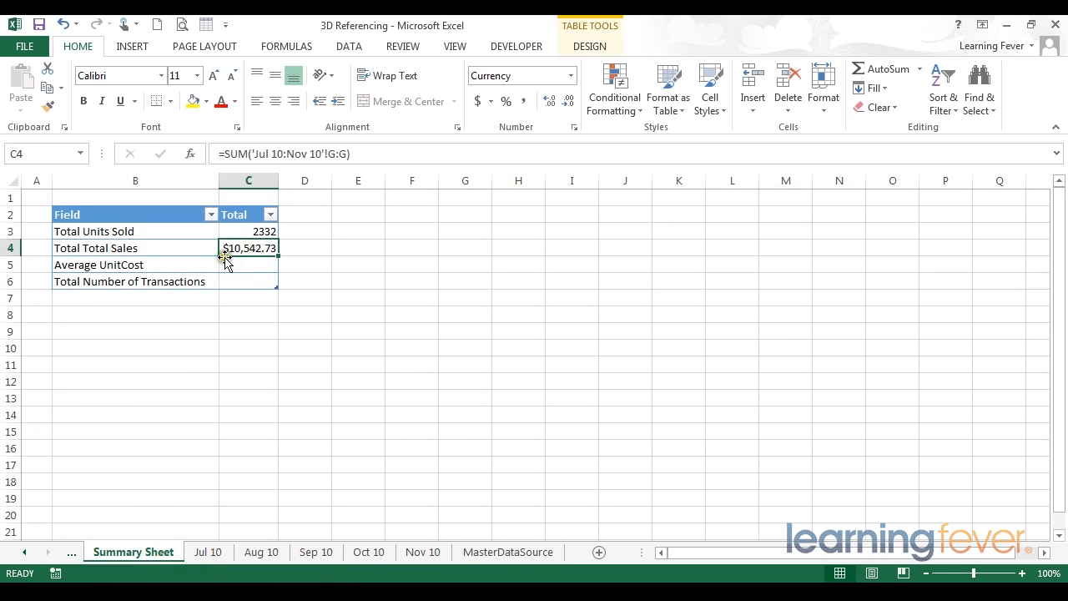
click(283, 318)
click(252, 266)
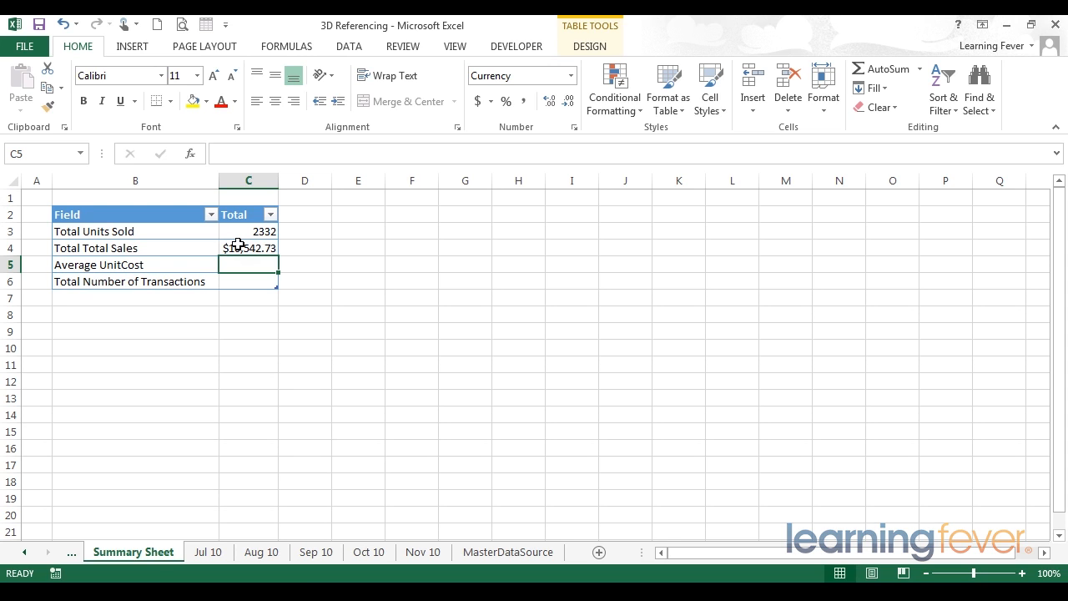
Step: Enter =AVERAGE('Jul 10:Nov 10'!E:E) in C5, giving $25.31
text(=)
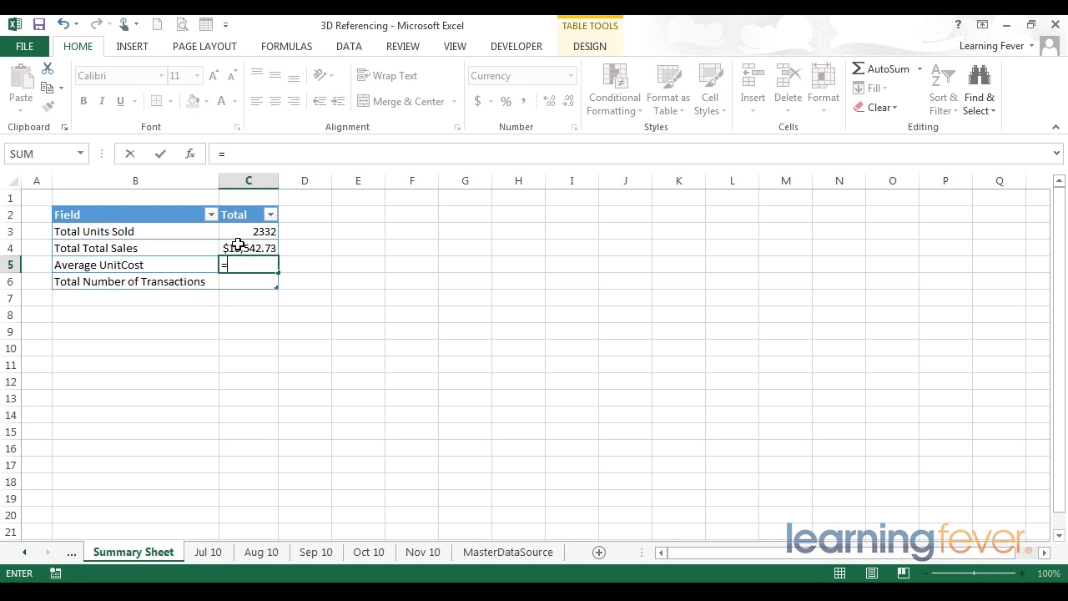
text(a)
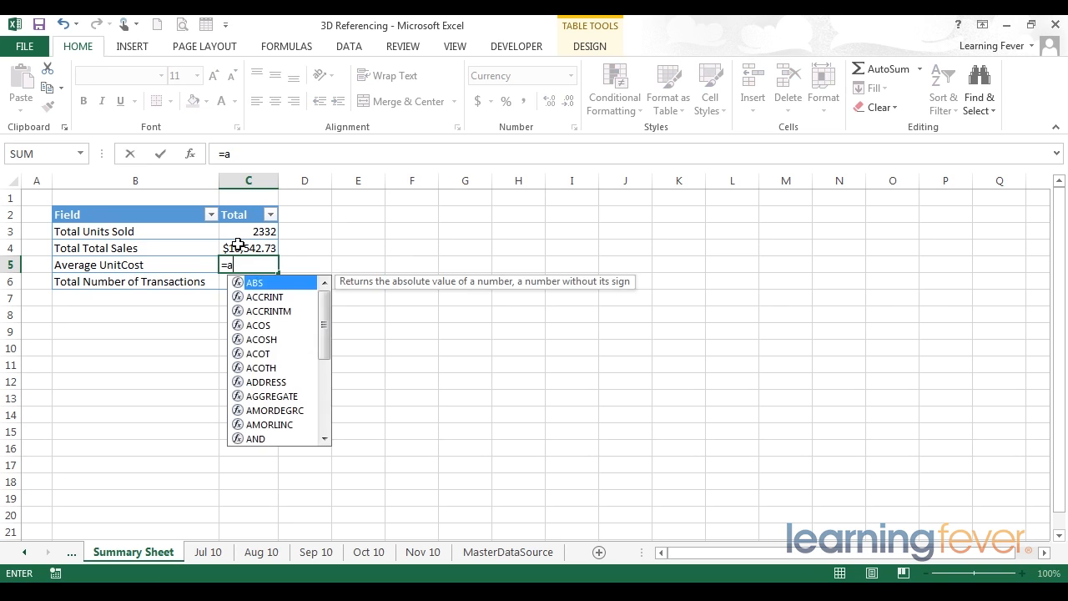
text(ver)
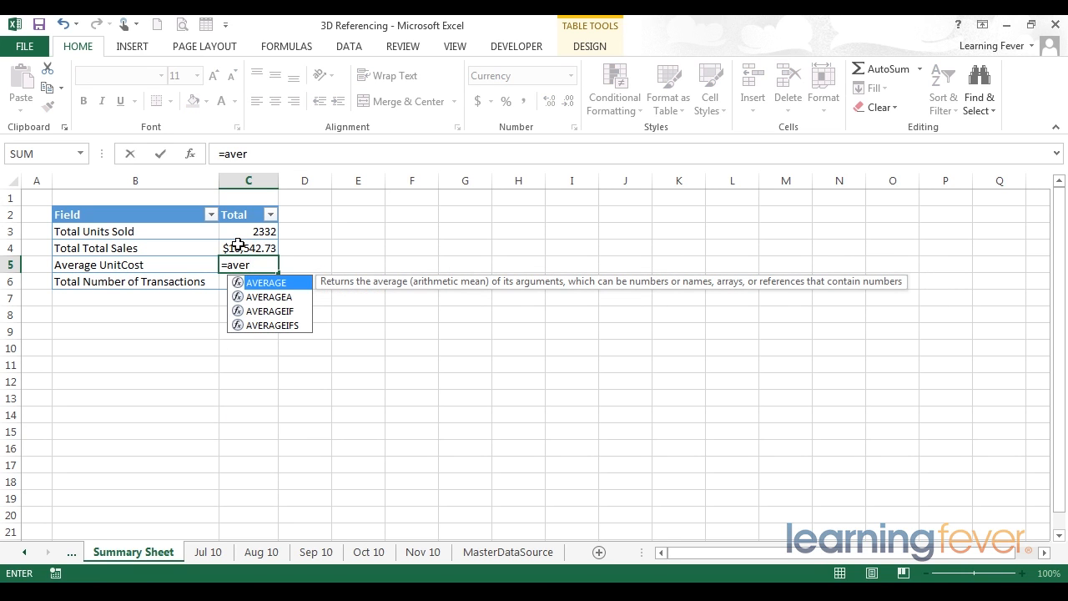
key(Tab)
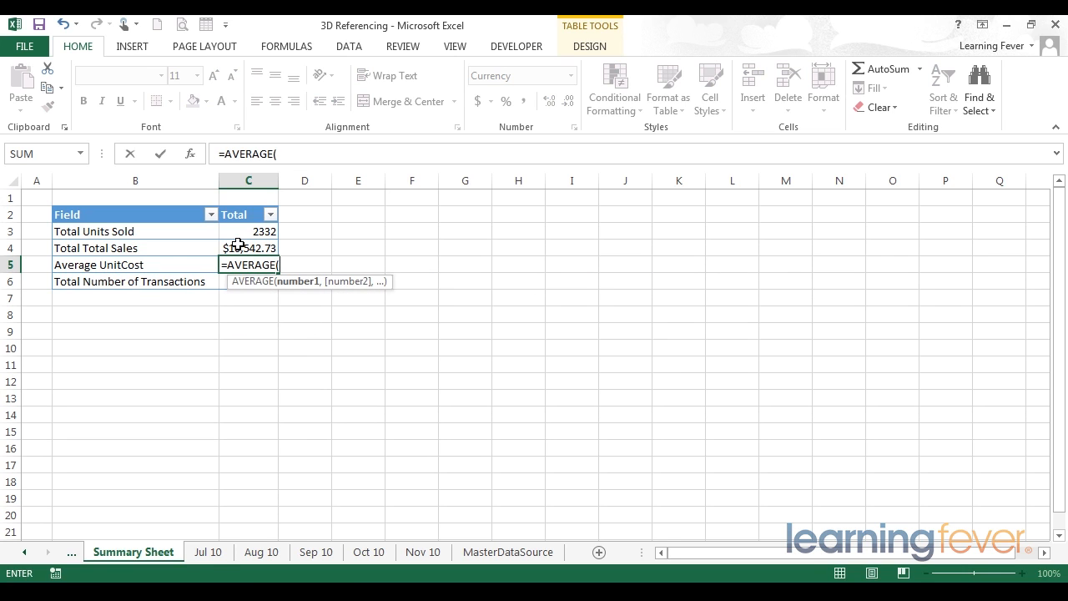
click(206, 554)
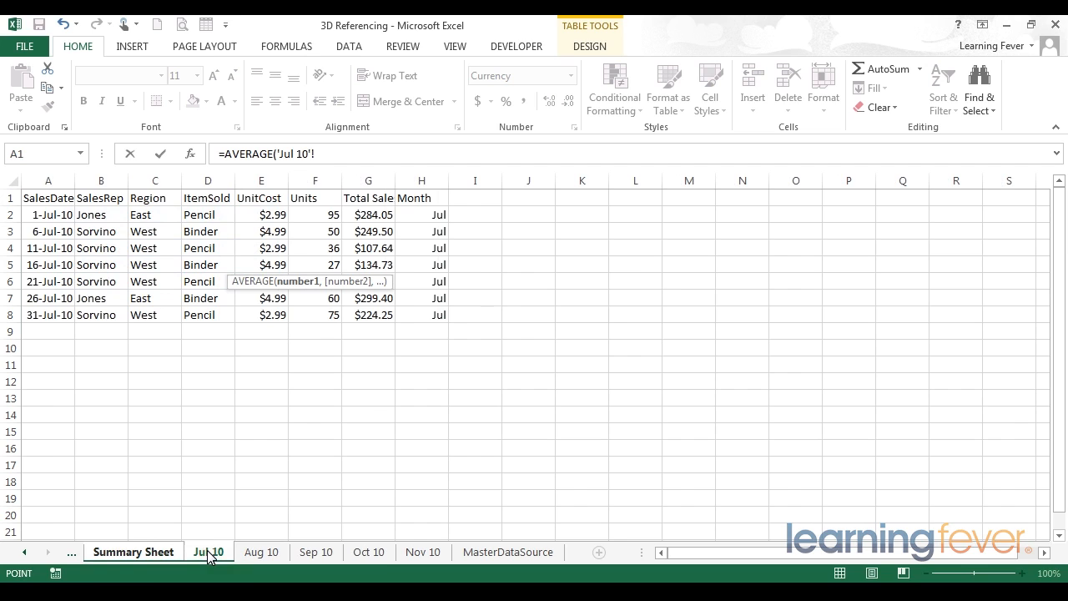
shift+click(421, 554)
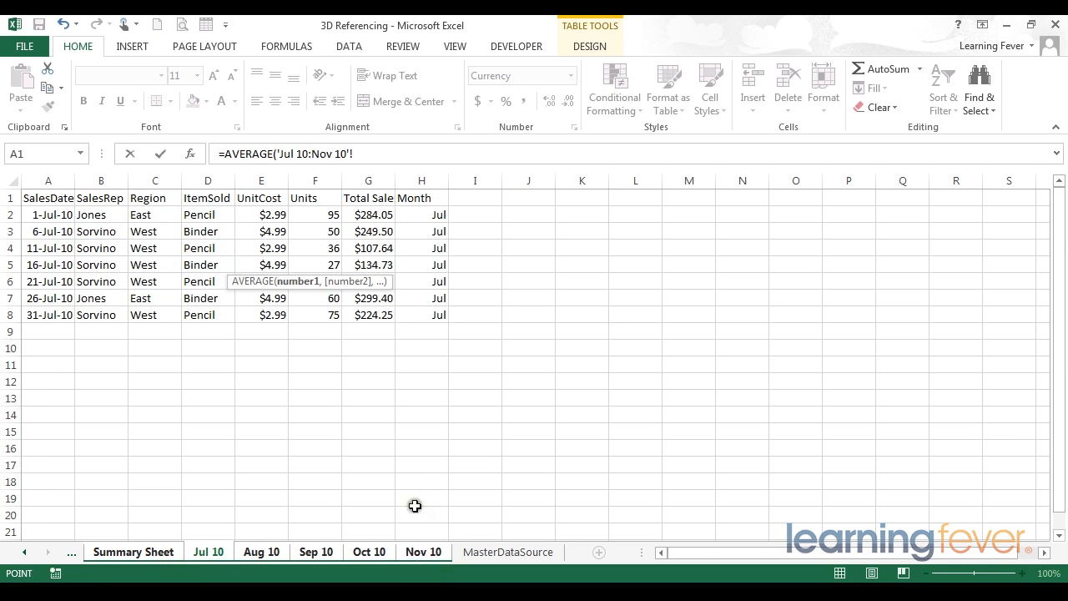
click(258, 178)
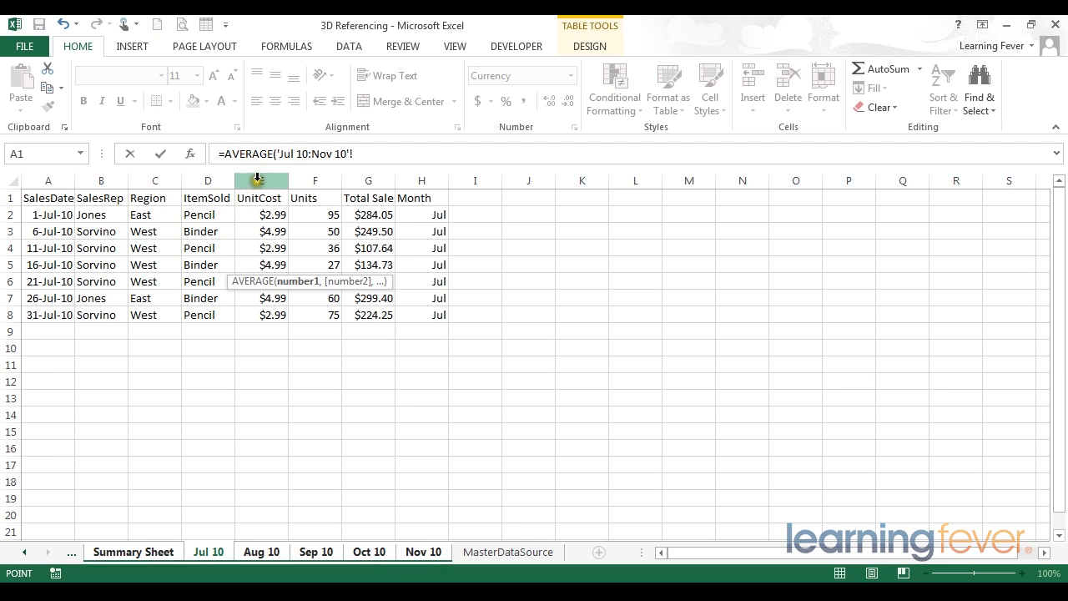
click(256, 178)
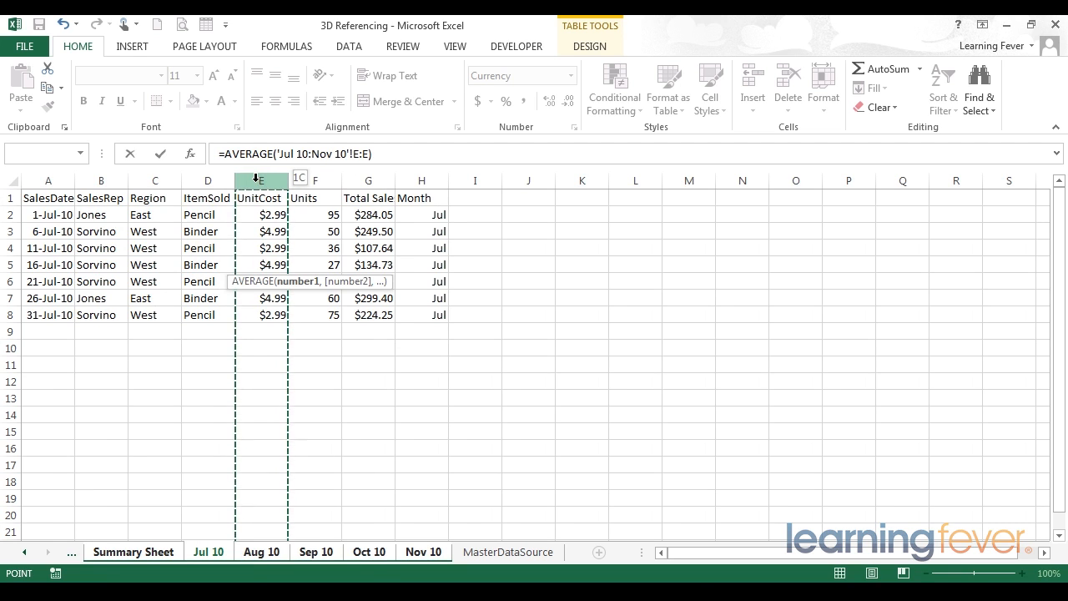
key(Return)
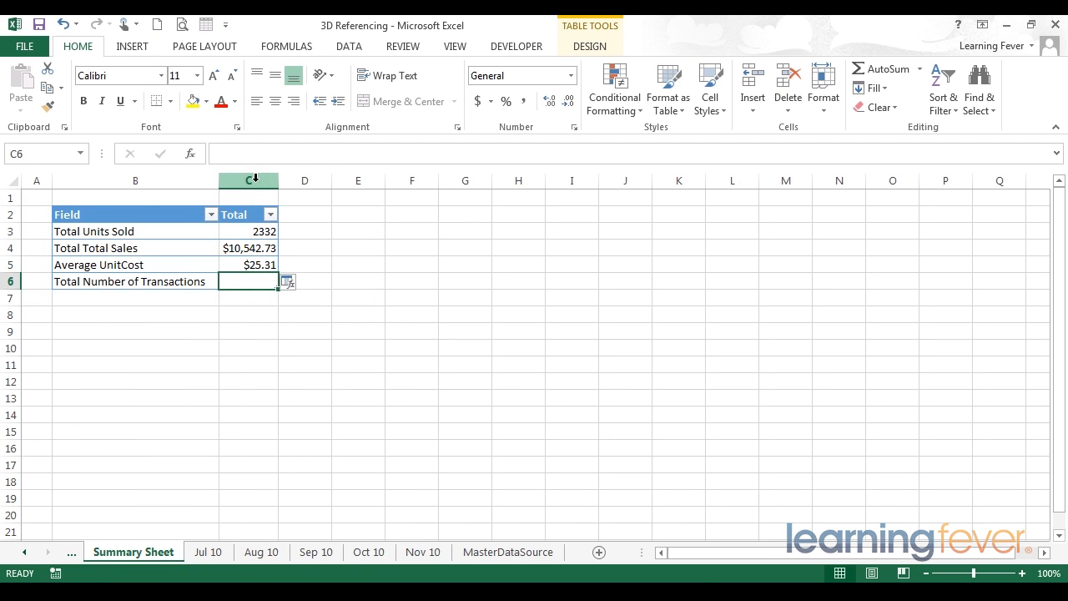
click(253, 265)
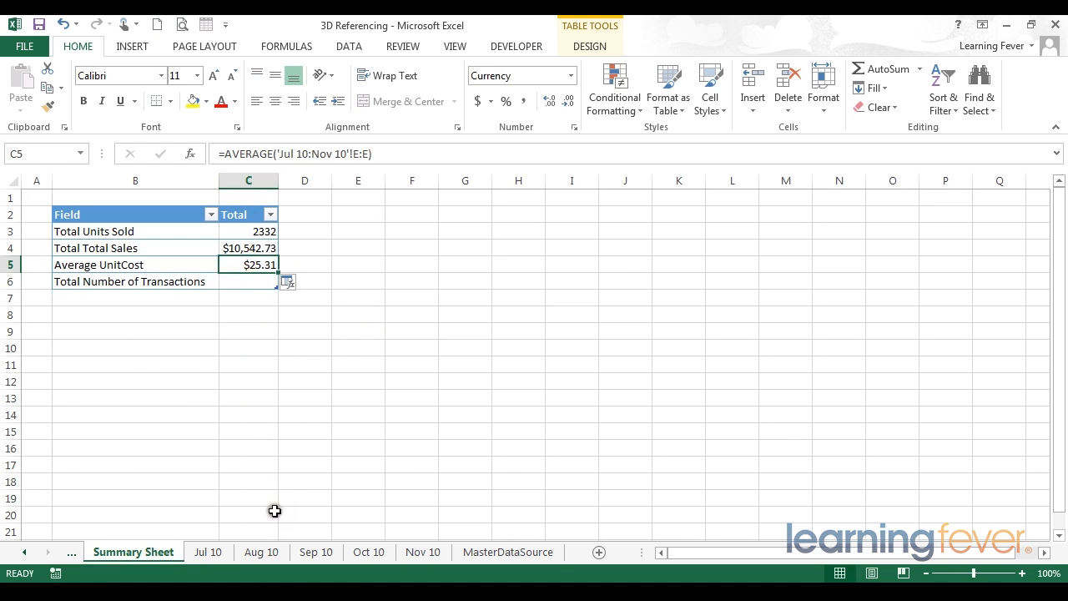
click(493, 552)
click(795, 264)
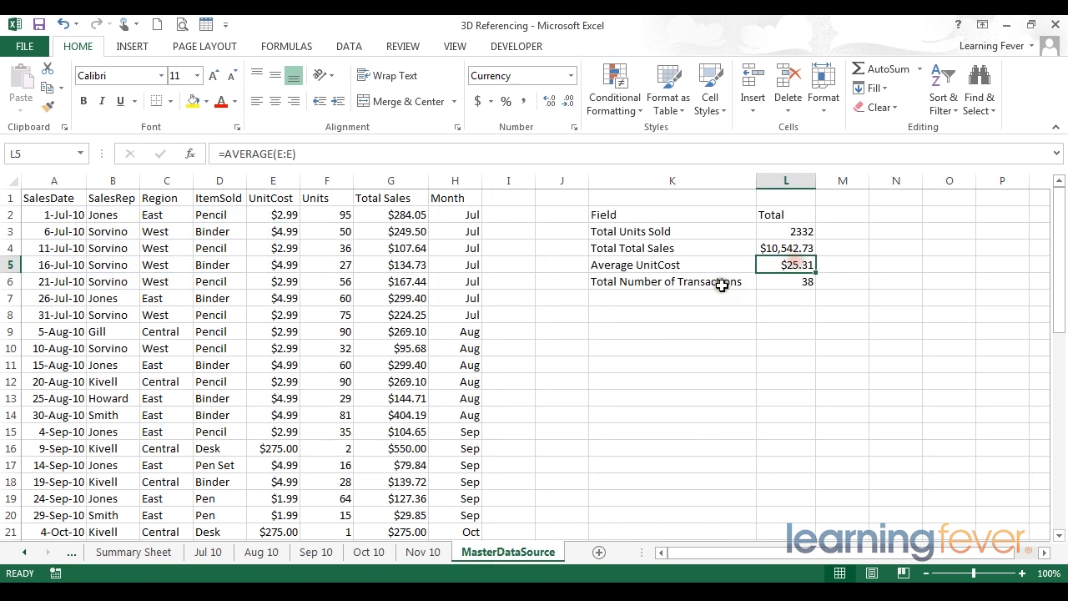
click(741, 299)
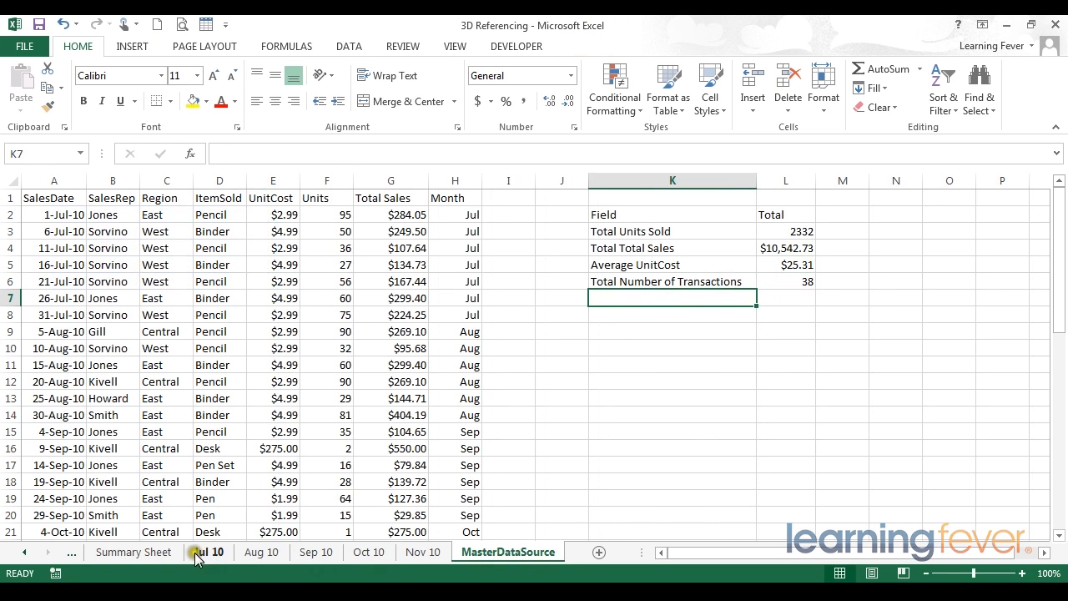
click(157, 552)
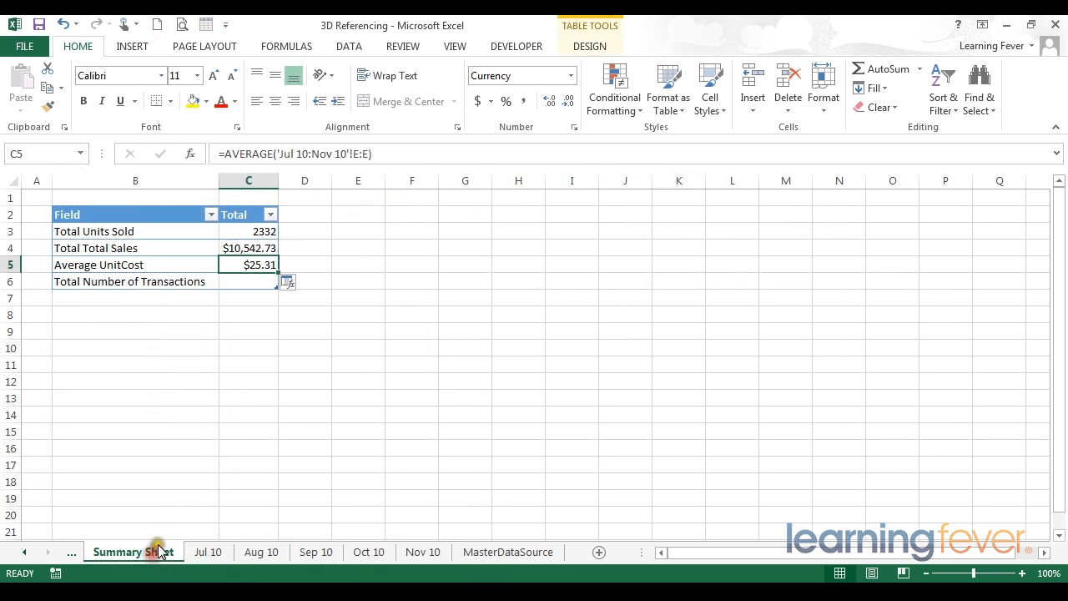
click(226, 284)
click(506, 552)
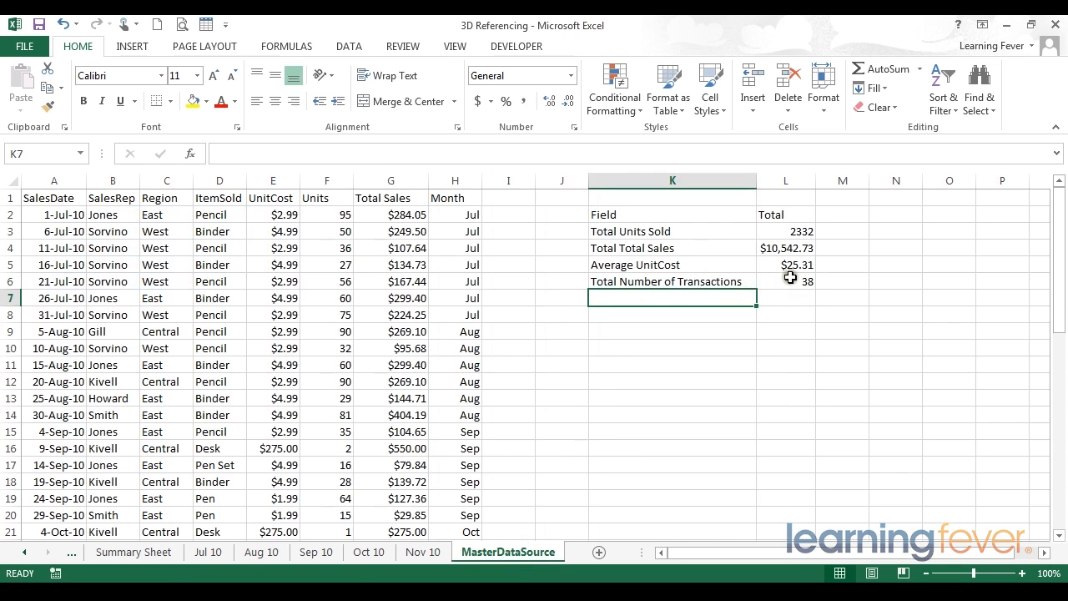
click(791, 279)
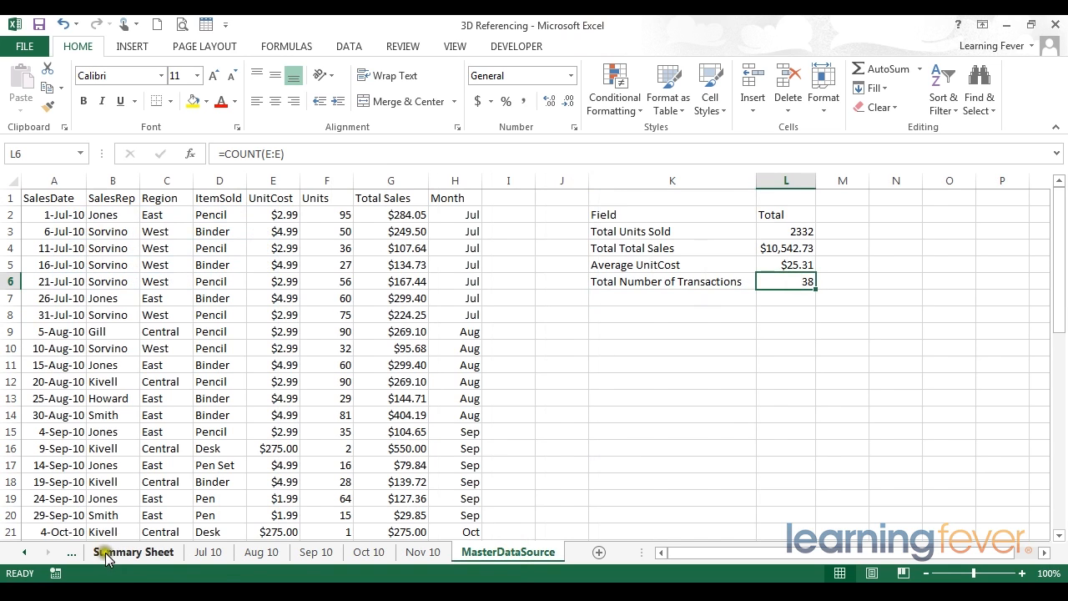
click(107, 554)
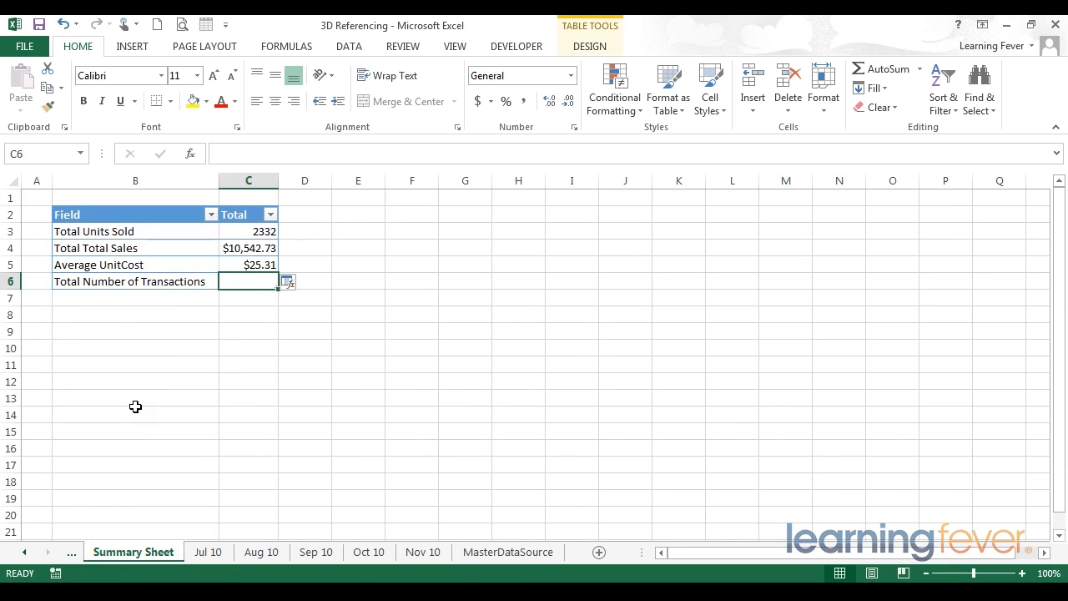
Step: Enter =count('Jul 10:Nov 10'!F:F) in C6, returning 38 transactions
text(=count)
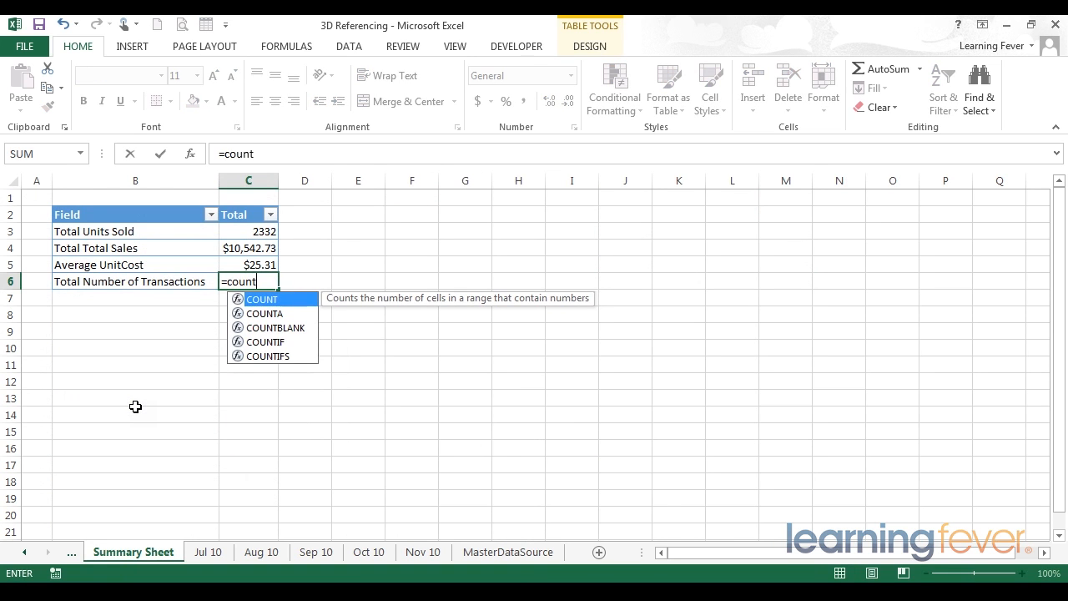
text(()
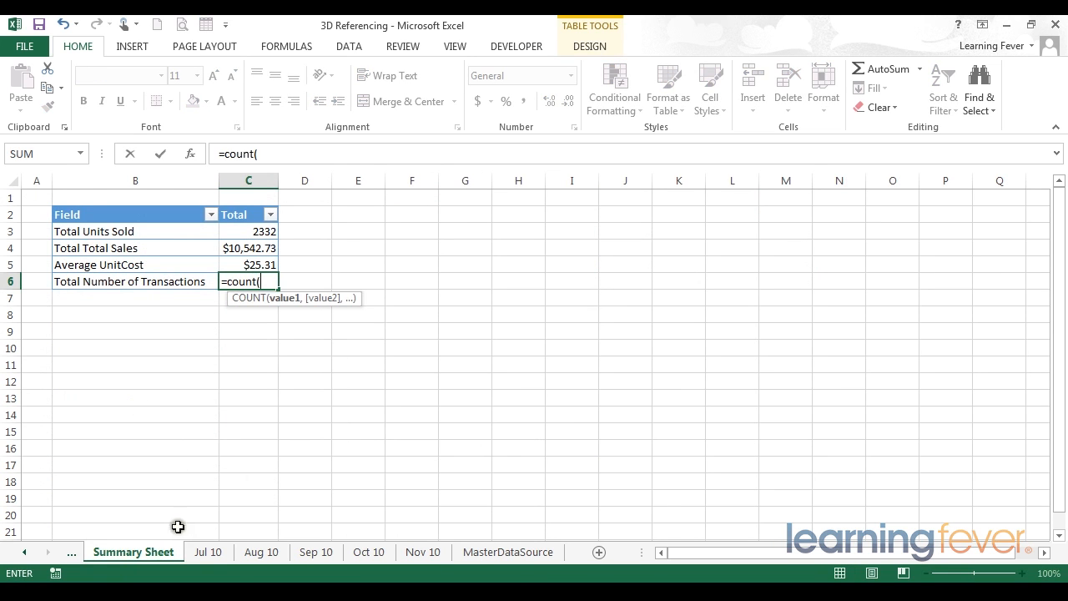
click(208, 552)
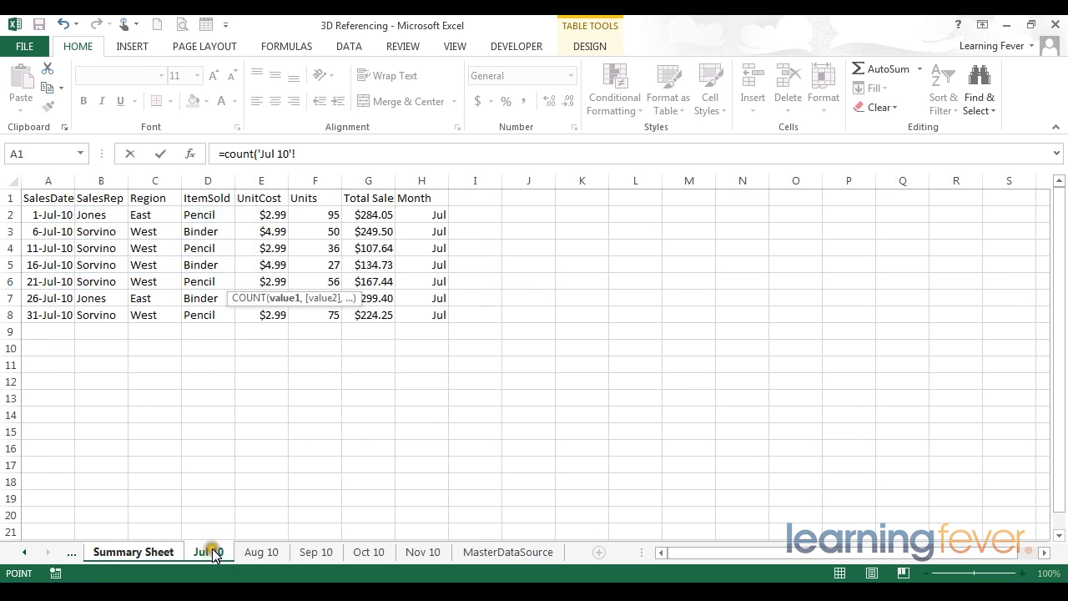
shift+click(420, 551)
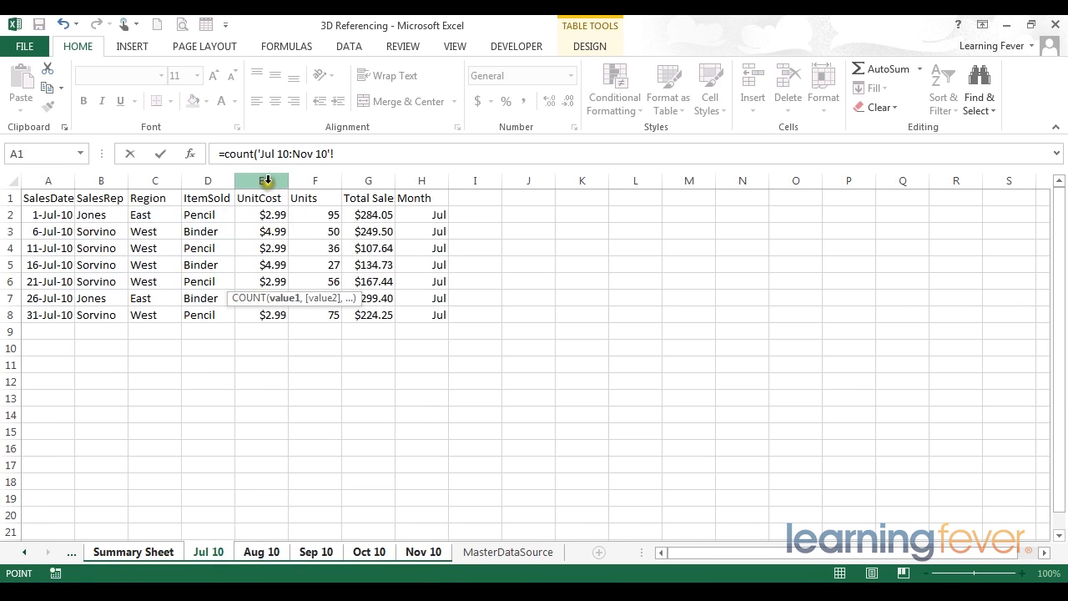
click(319, 177)
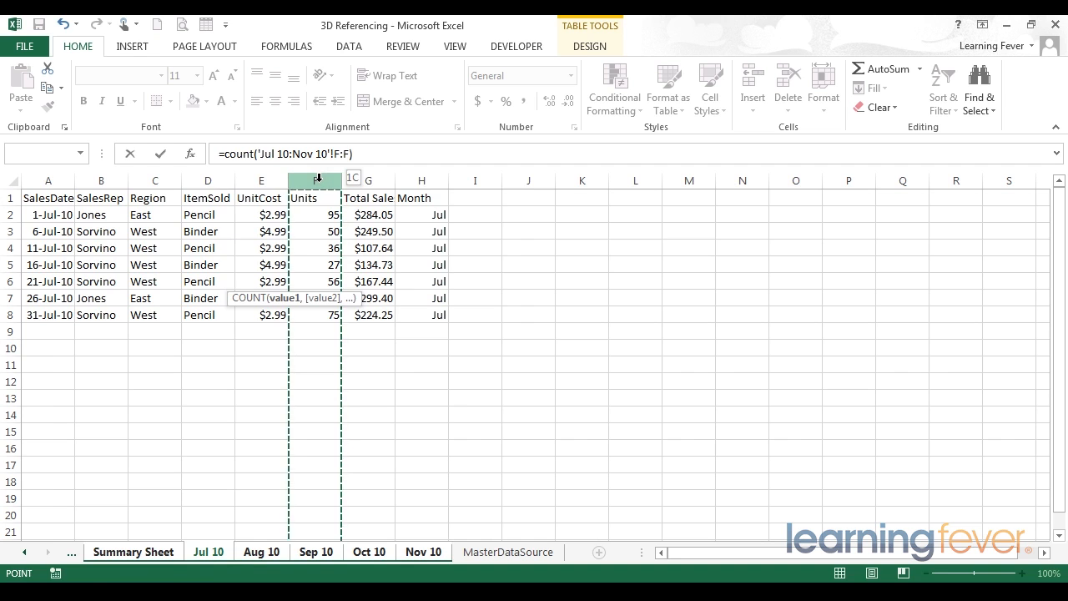
key(Return)
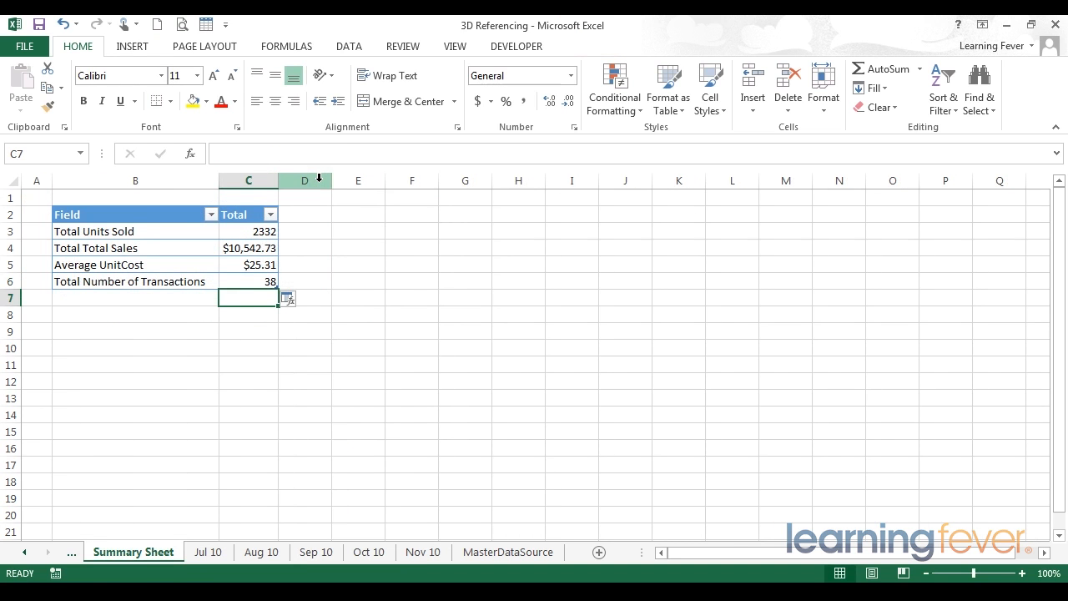
key(Up)
key(Left)
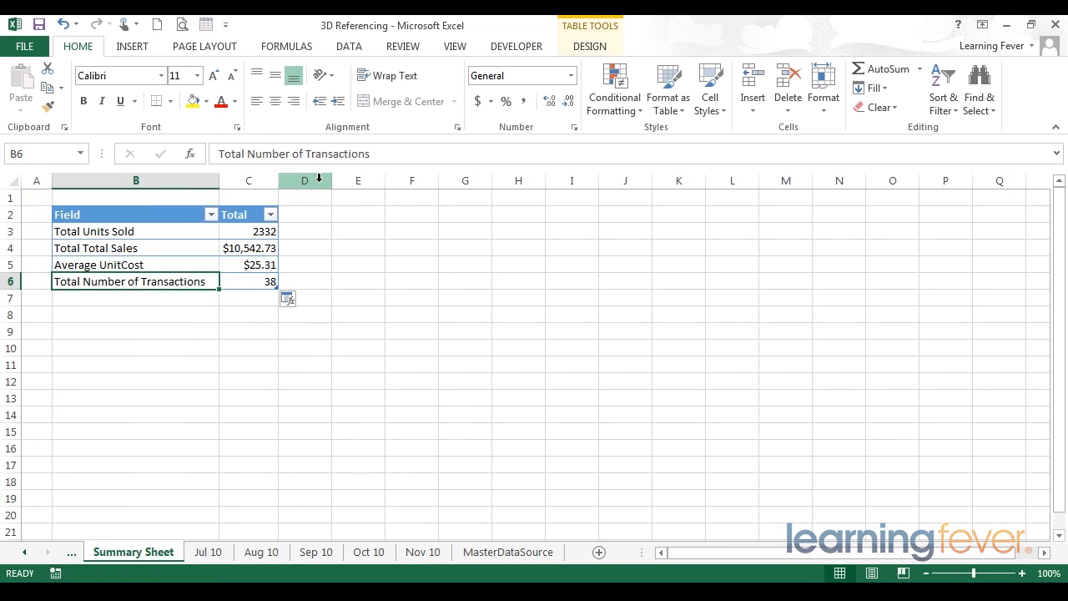
Step: Compare MasterDataSource's K2:L6 totals with the summary, then select header row A1:H1
key(Right)
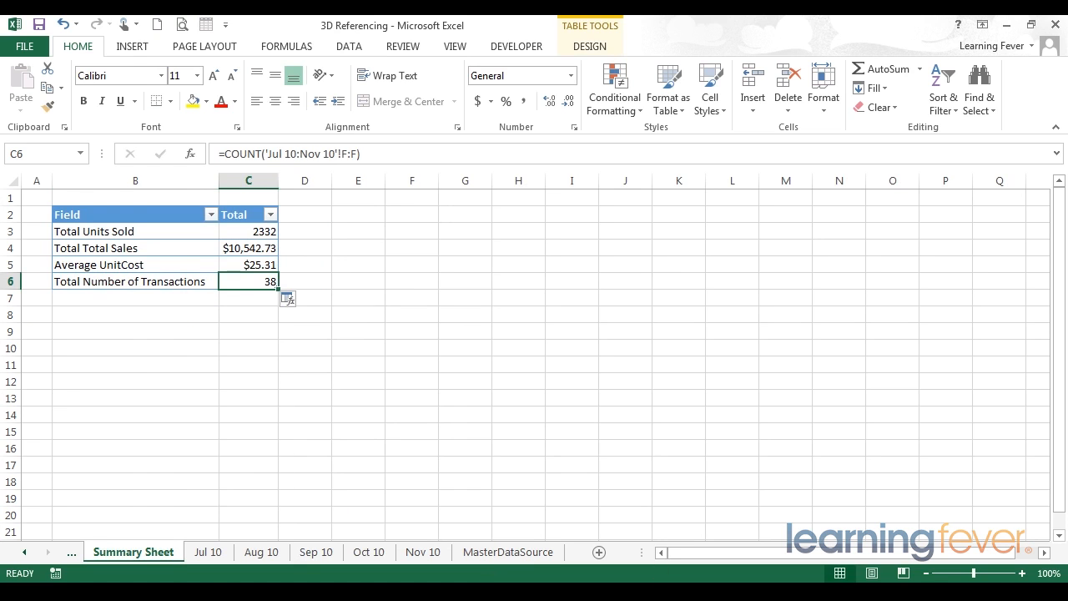
click(506, 552)
drag(709, 281, 794, 212)
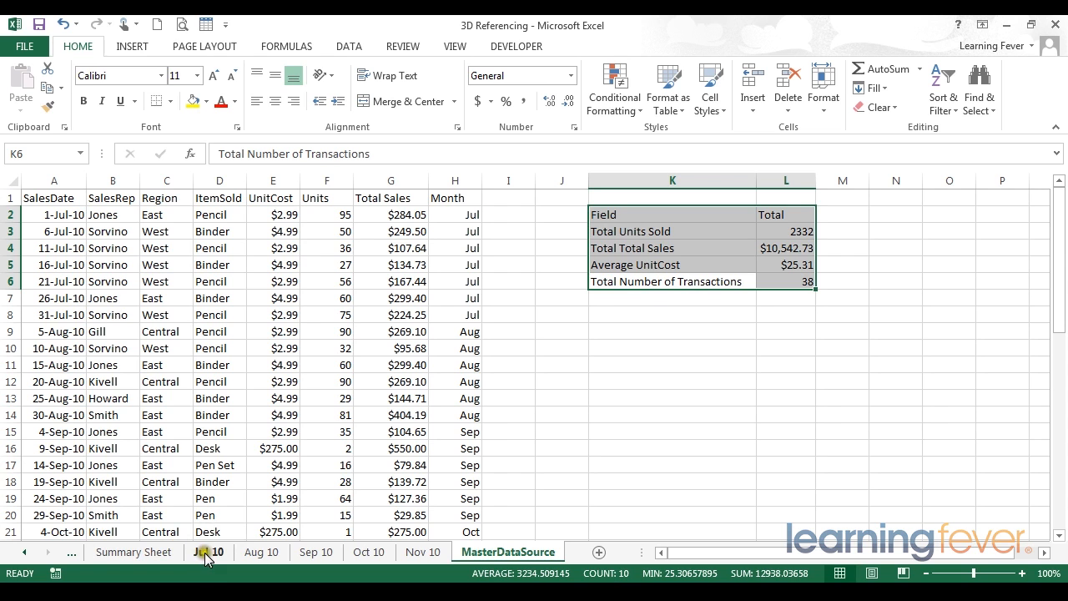
drag(449, 198, 7, 198)
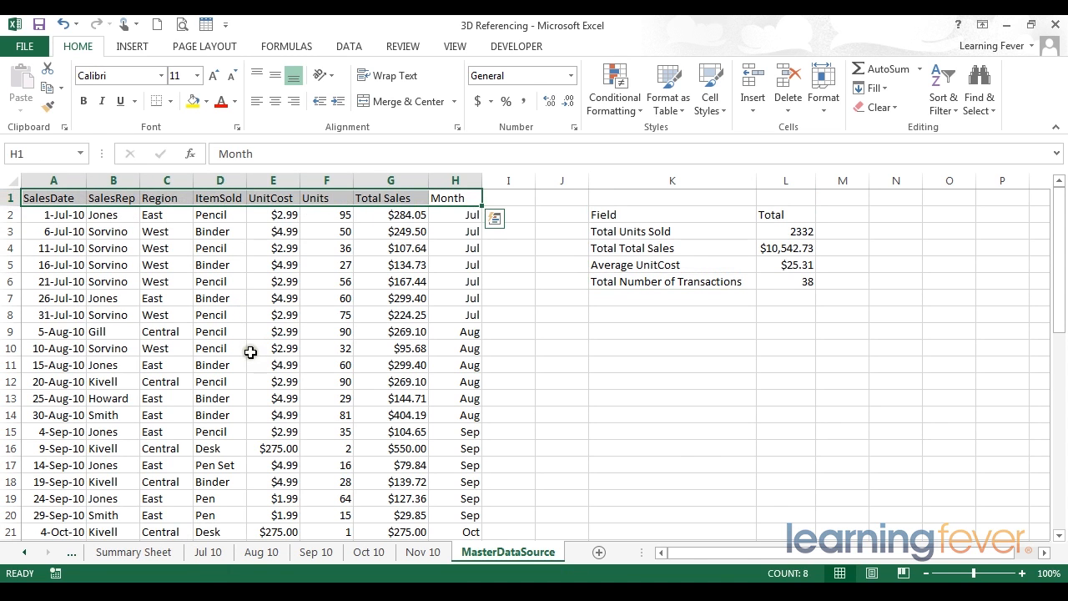